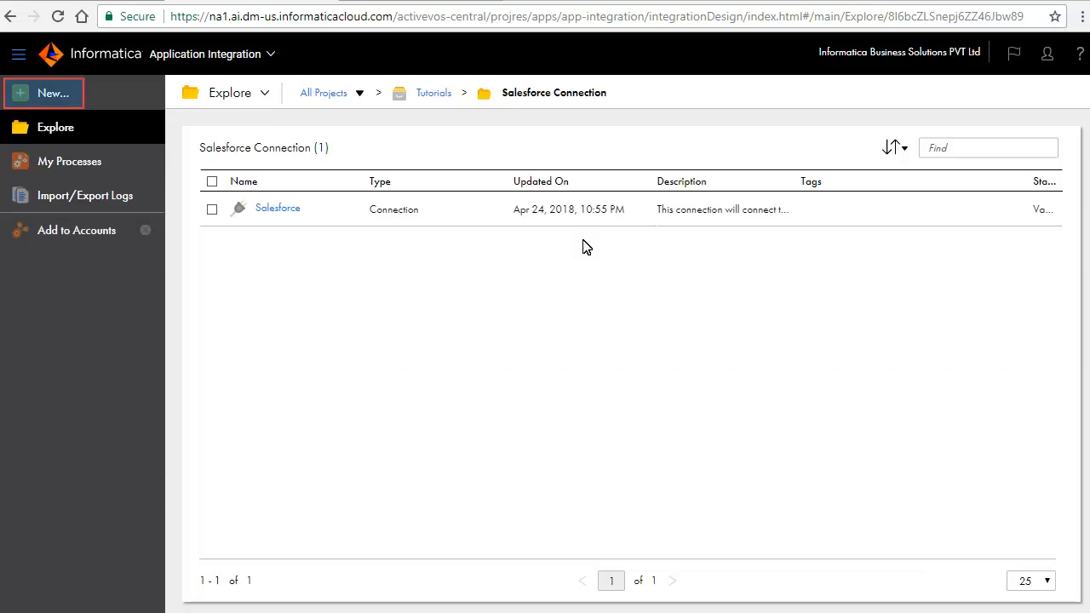
- Create a new process named "Add to Salesforce Accounts" and allow anonymous access in its start settings
left_click(52, 96)
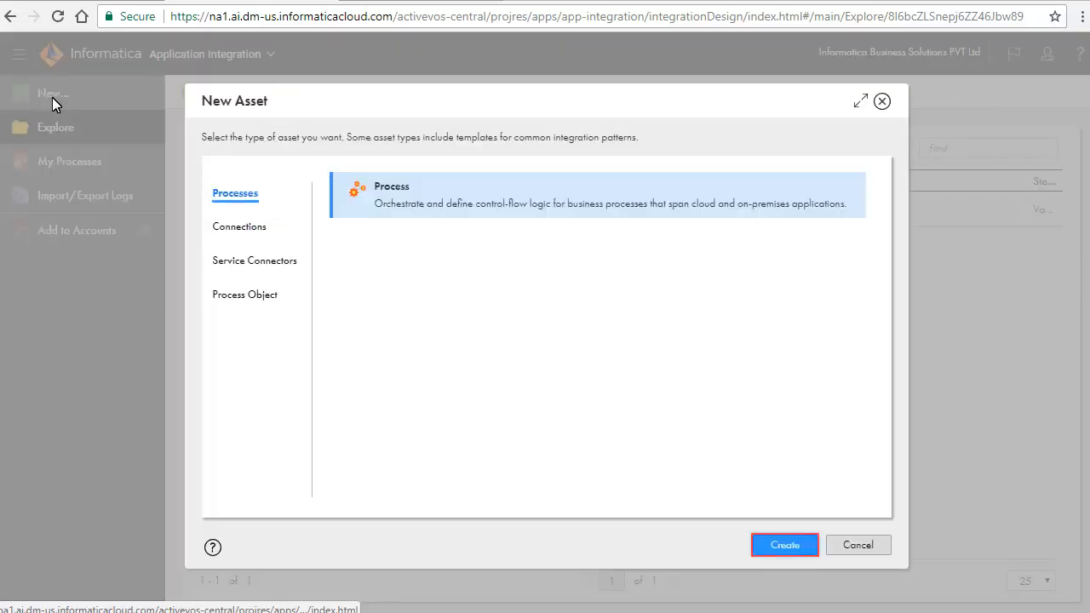
left_click(790, 545)
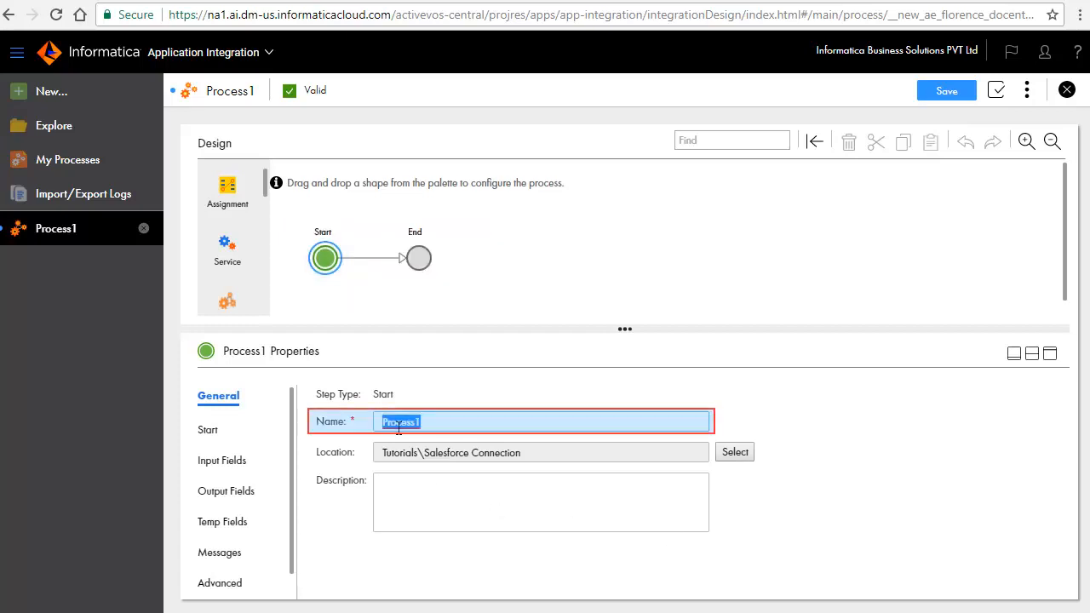
type("Add to Salesf")
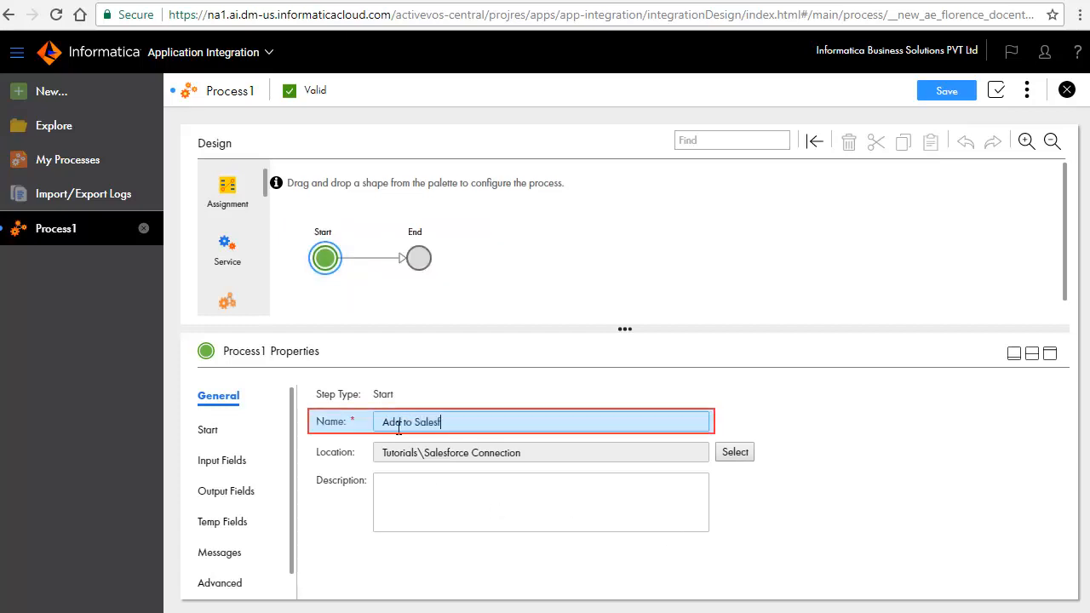
type("orce Accounts")
left_click(211, 433)
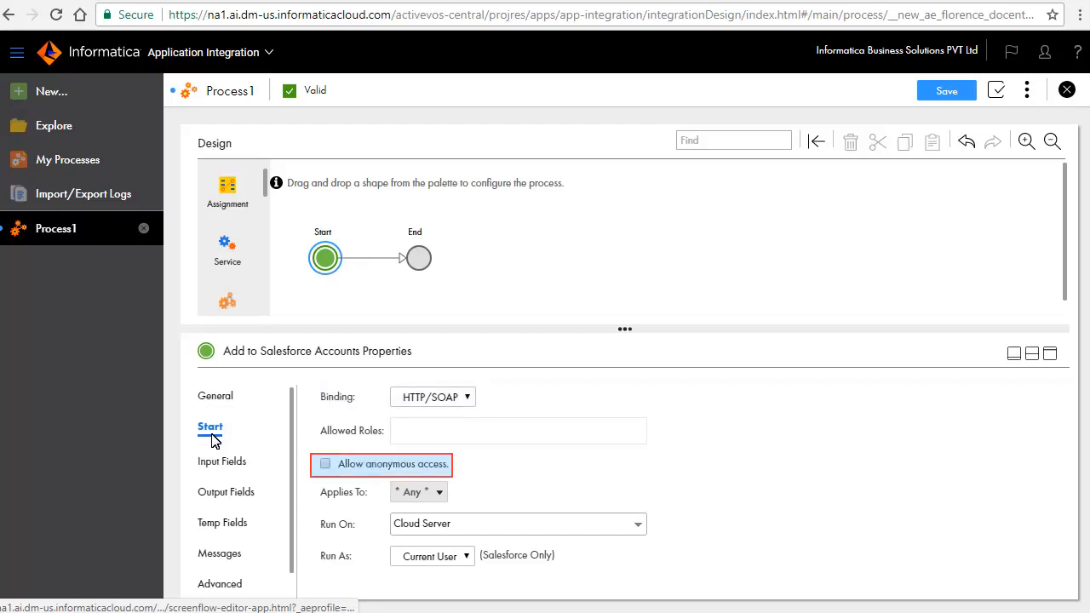
left_click(325, 464)
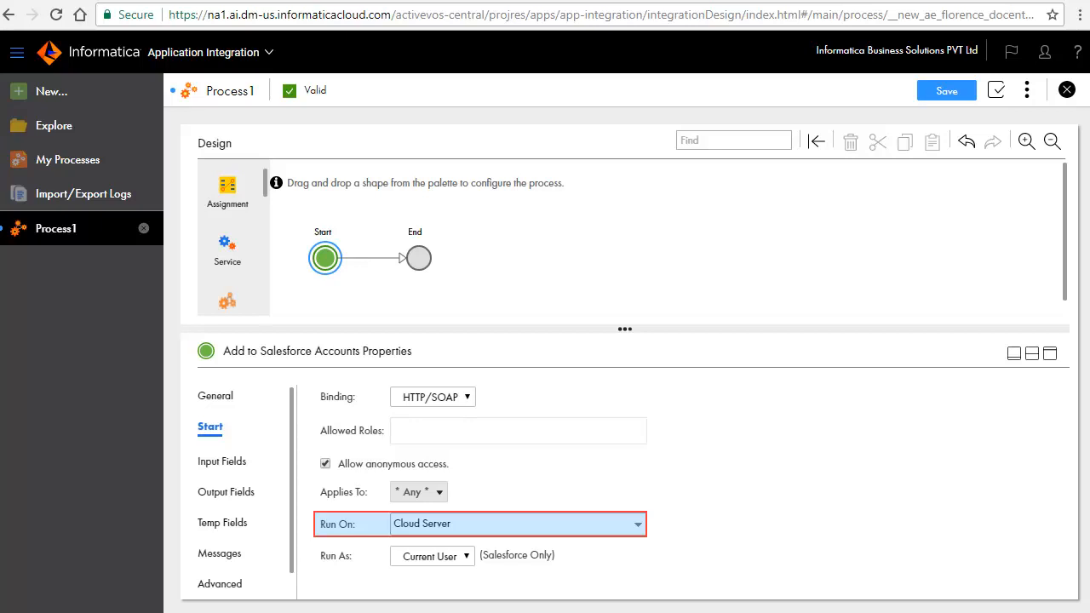
- Add an input field named AccountName of type Text to the process
left_click(235, 460)
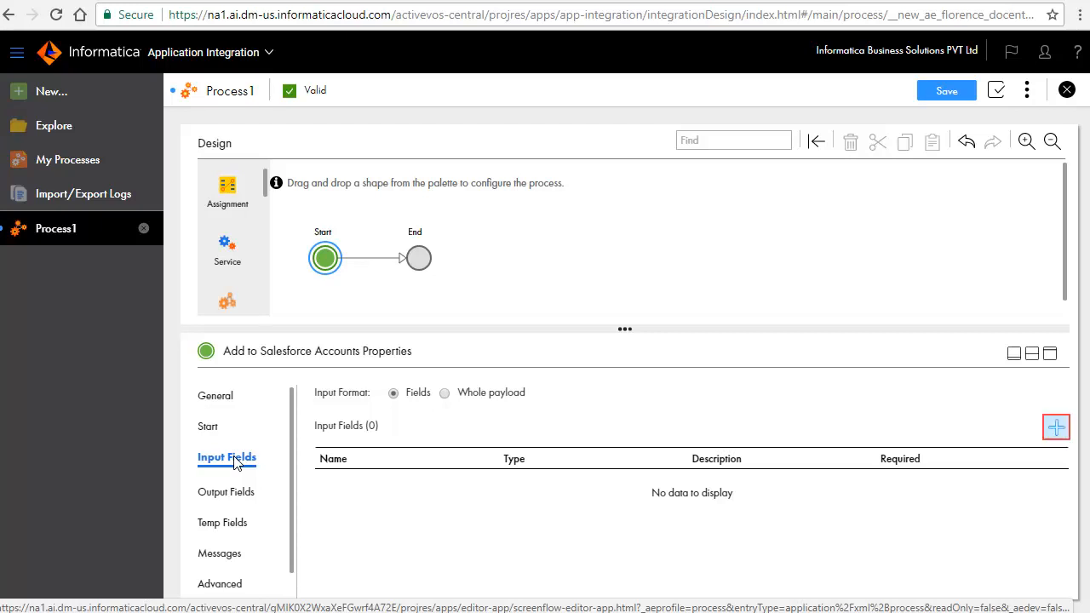
left_click(1056, 427)
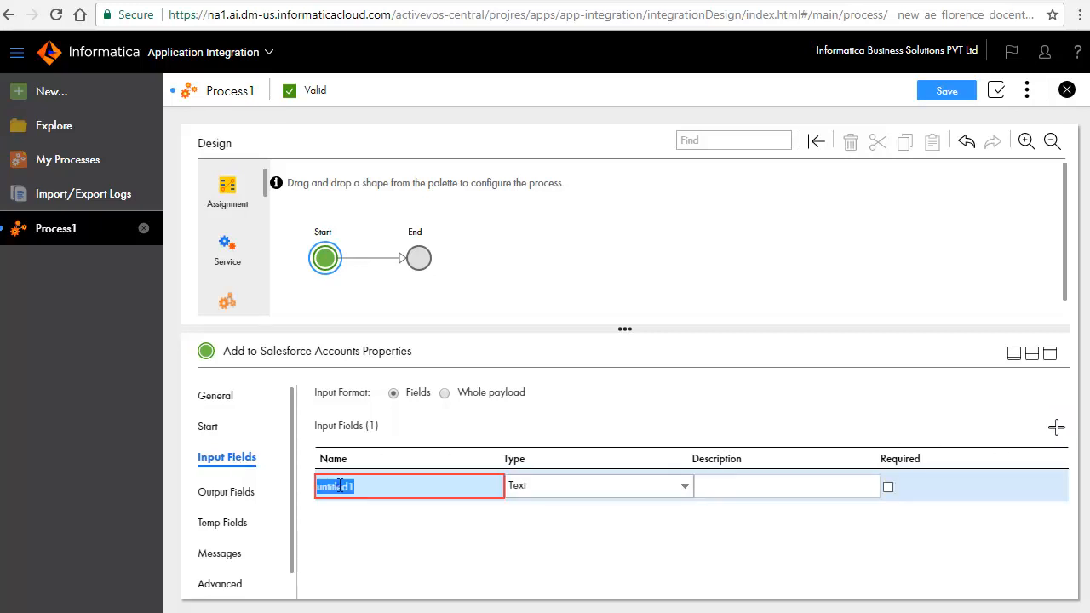
type("AccountName")
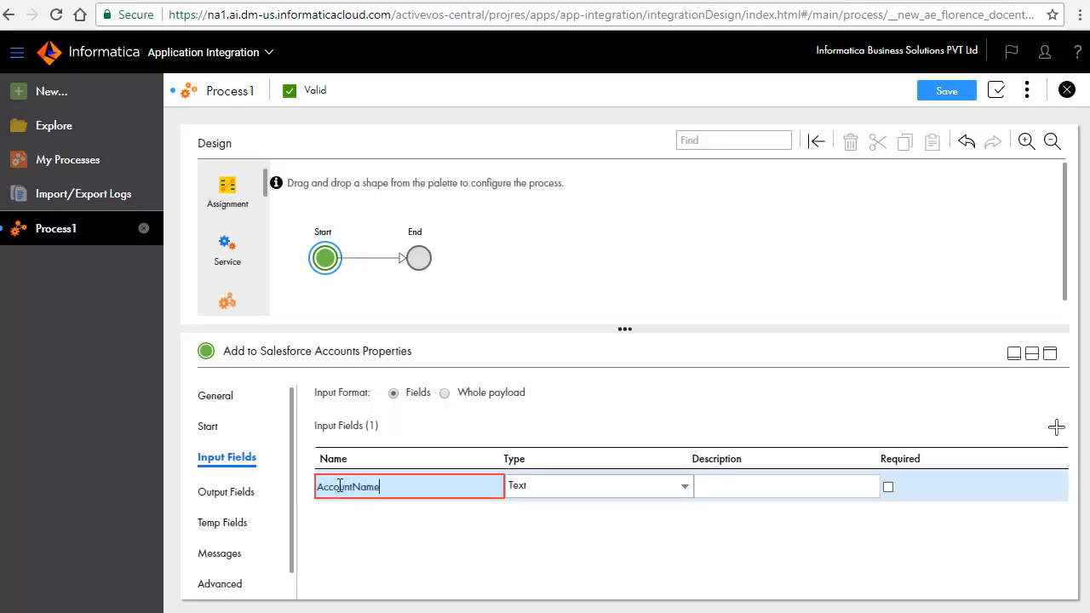
key("Tab")
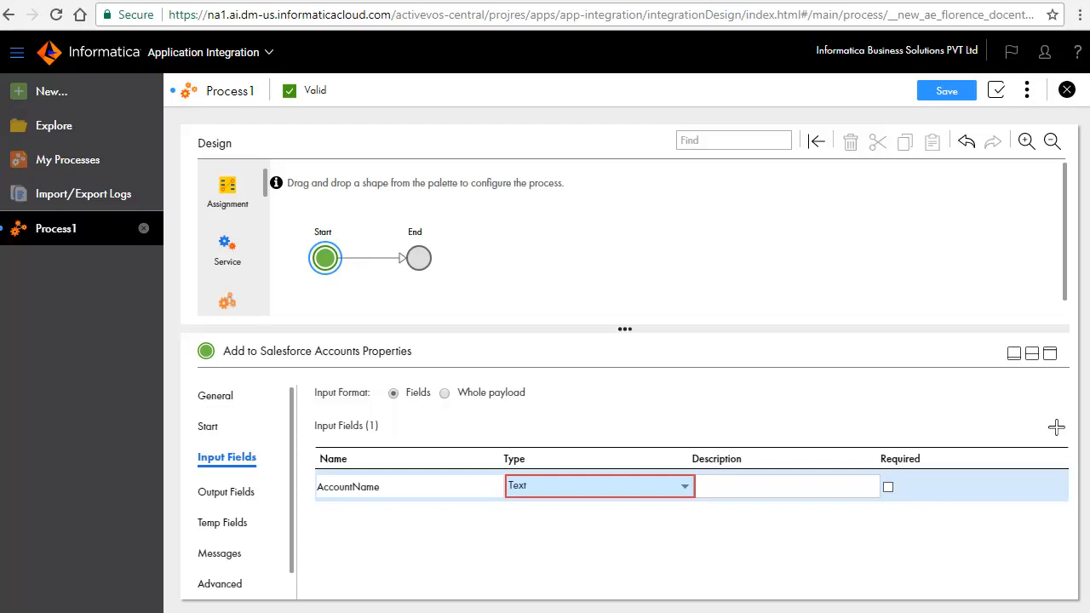
left_click(341, 492)
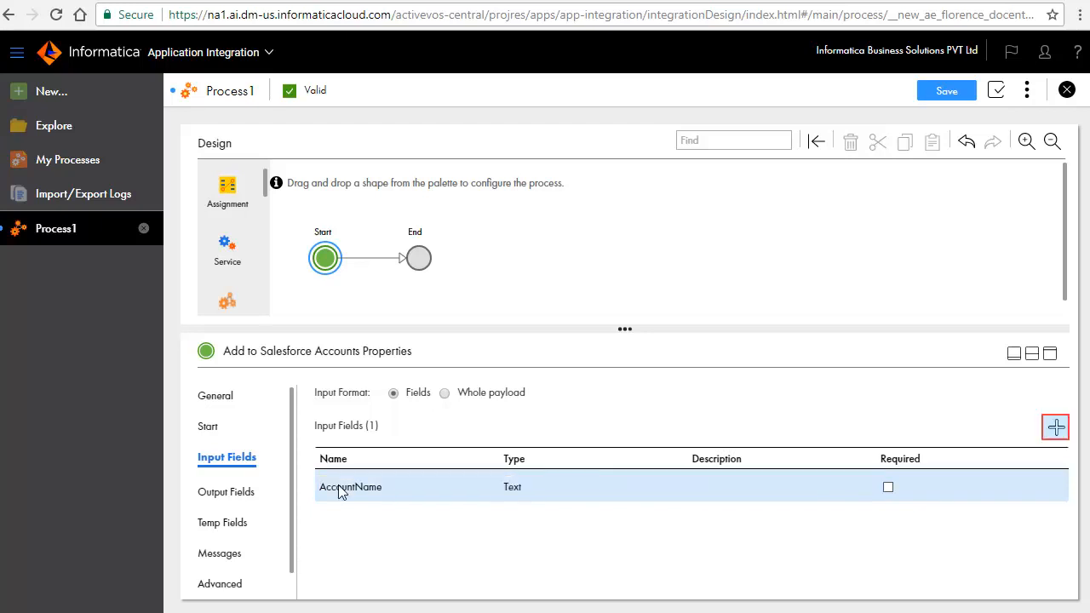
- Add two more Text input fields to the process, named BillingState and Type
left_click(1056, 428)
type("BillingState")
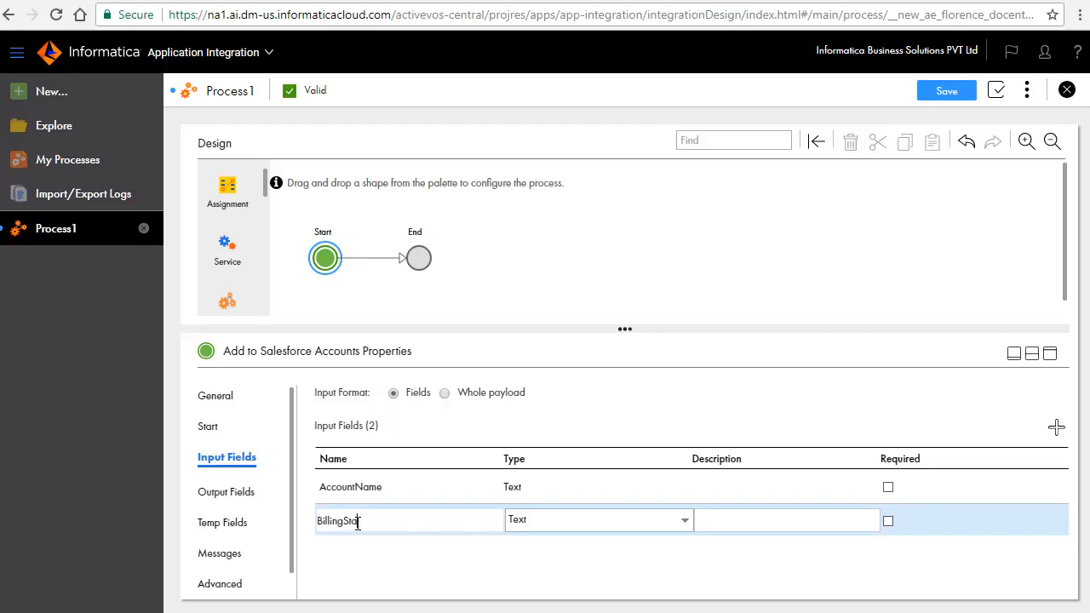
key("Tab")
left_click(359, 526)
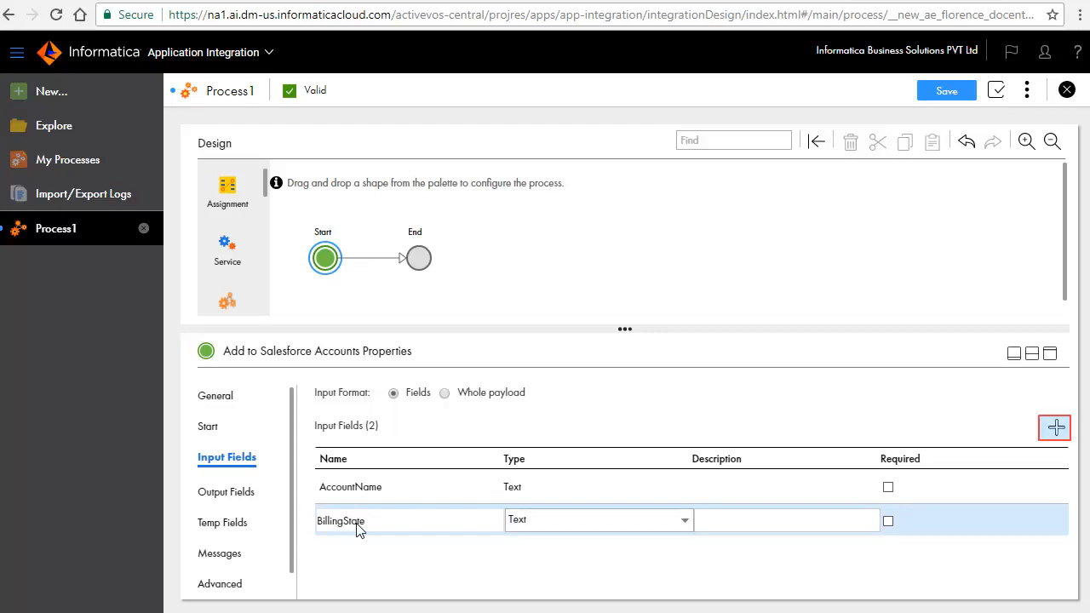
left_click(1056, 428)
type("Type")
key("Tab")
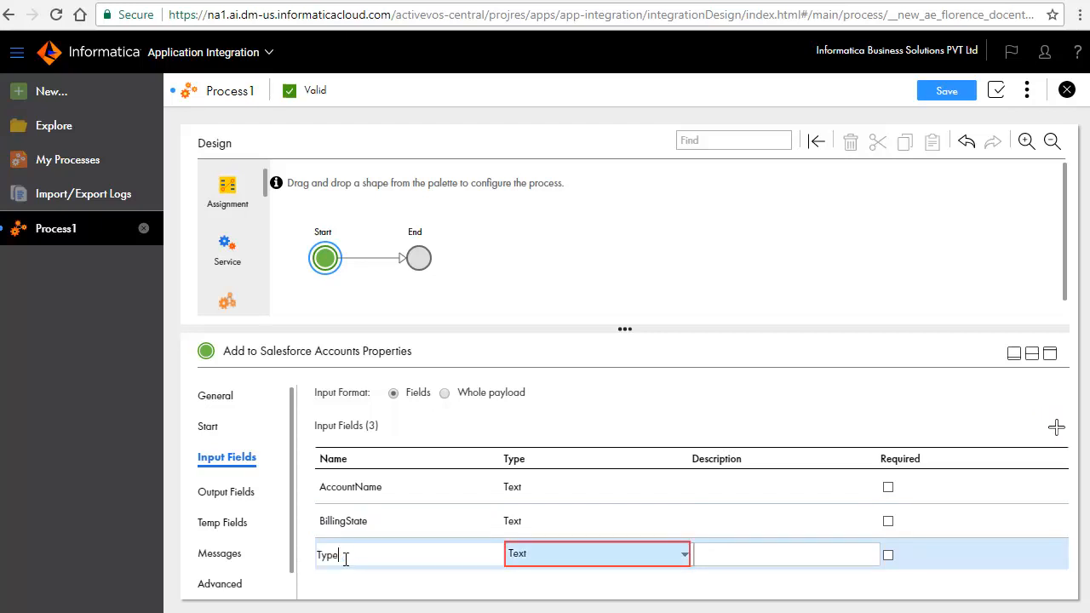
left_click(347, 566)
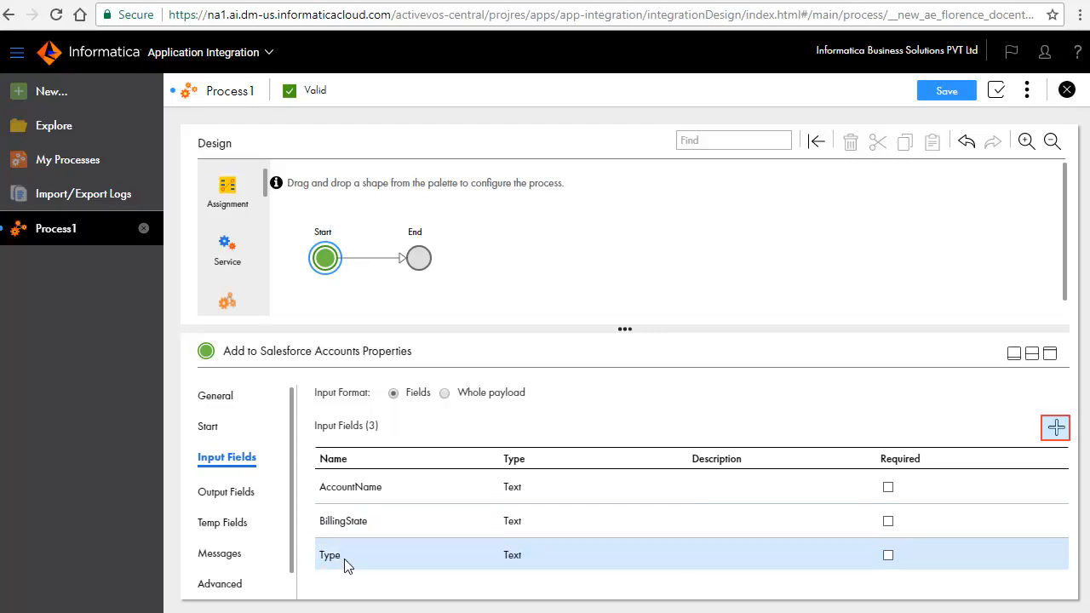
- Add a fourth process input field named Phone and set its type to the simple type Phone
left_click(1056, 428)
type("Pho")
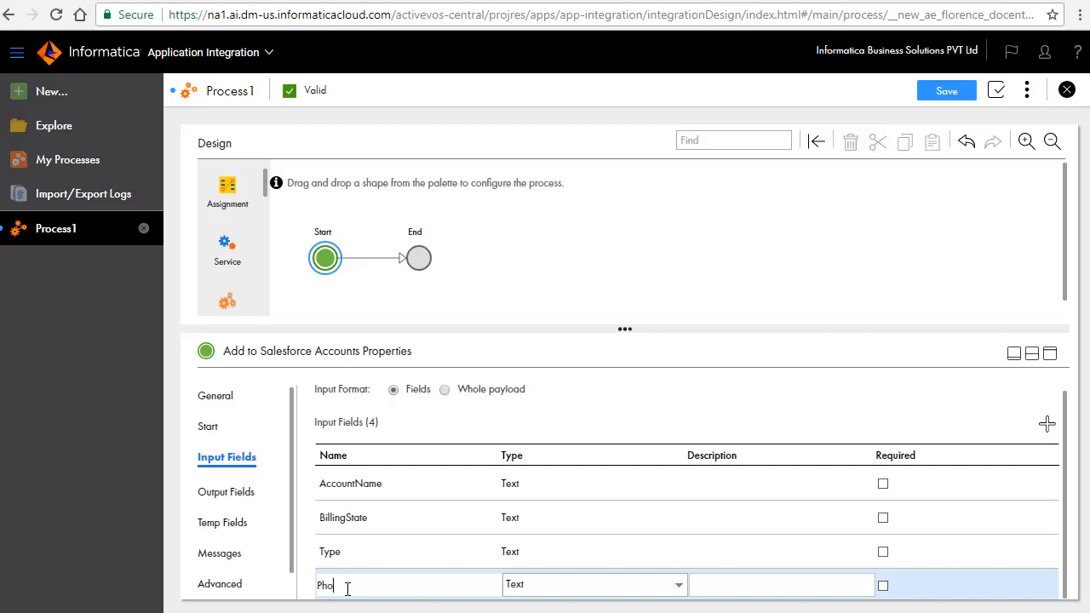
type("ne")
key("Tab")
left_click(679, 585)
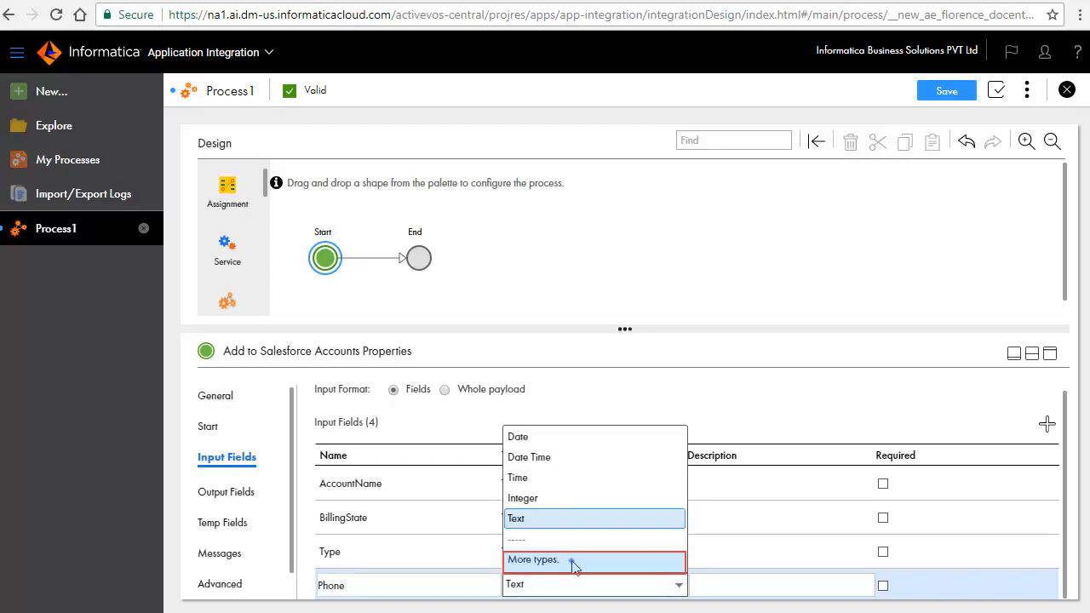
left_click(573, 566)
left_click(464, 477)
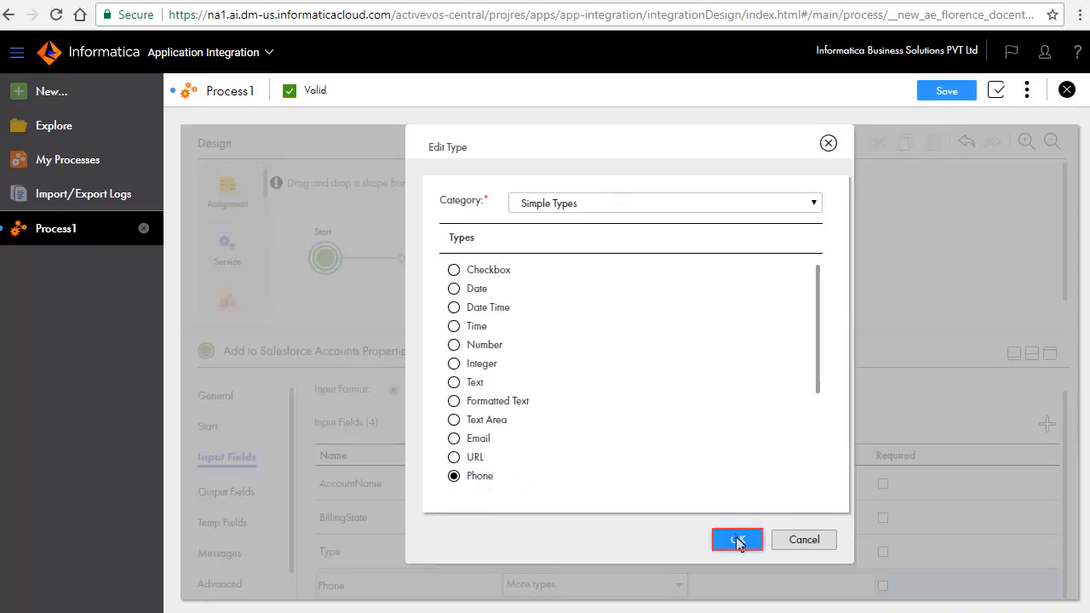
left_click(737, 540)
- Add an output field named Status of type Text to the process
left_click(239, 492)
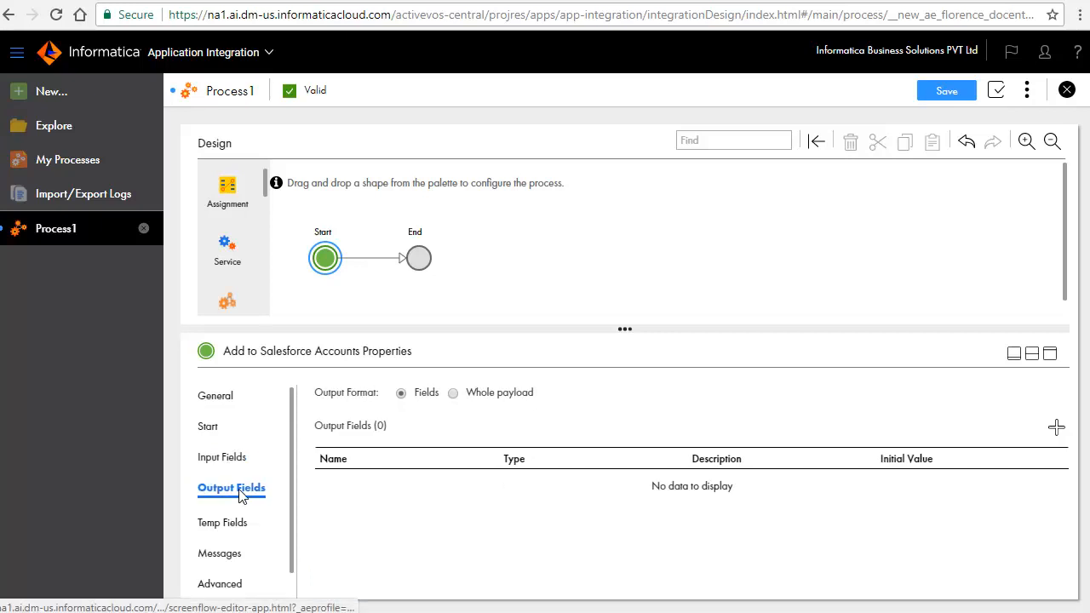
left_click(1056, 428)
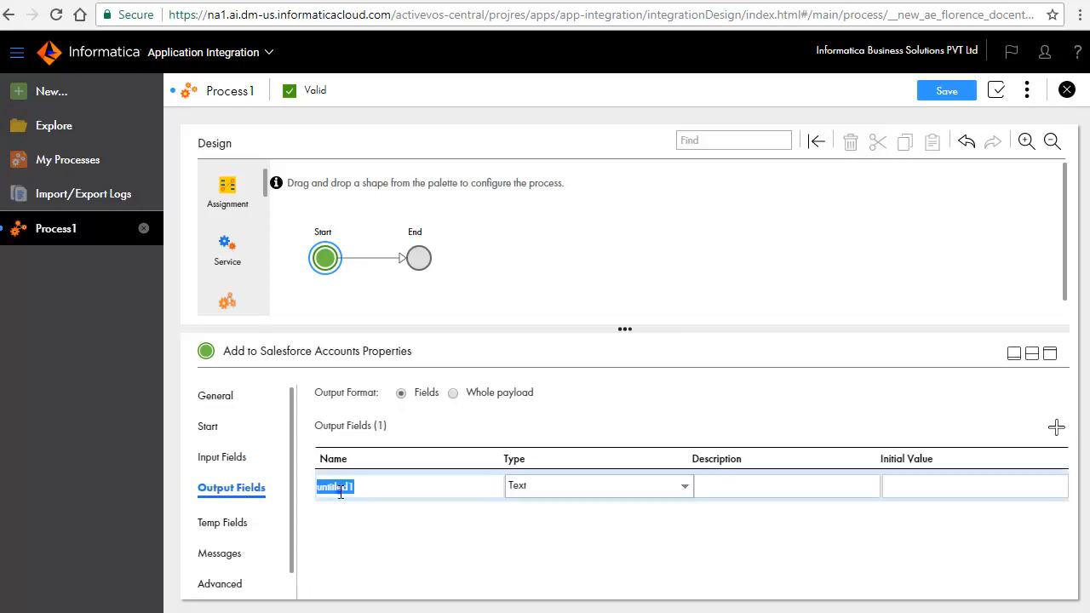
type("Status")
key("Return")
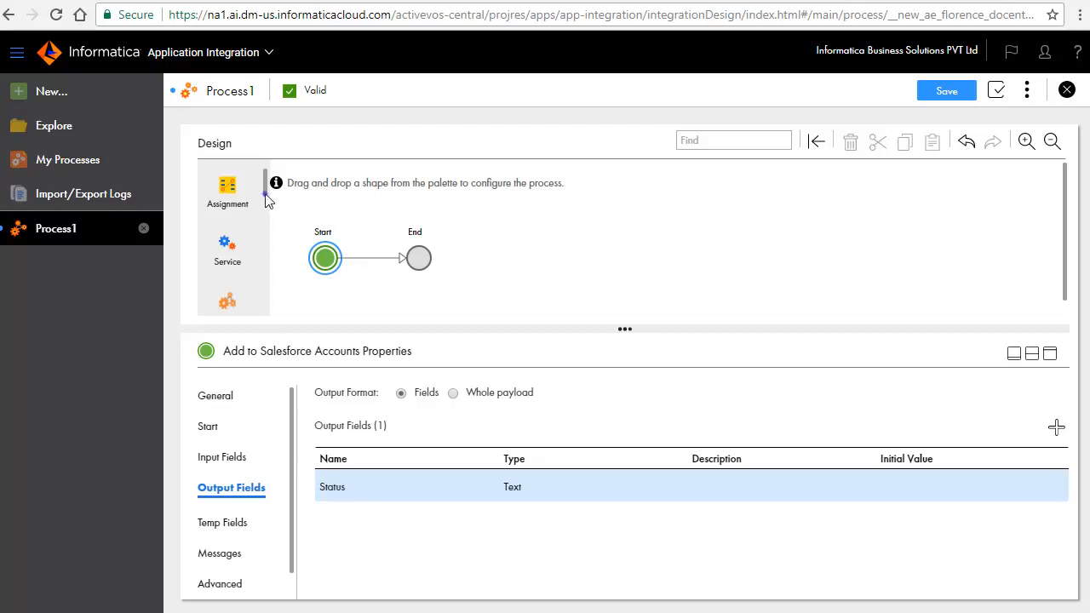
- Insert a Create step between Start and End and name it "Add to account"
scroll(264, 205, "down", 2)
scroll(265, 214, "down", 1)
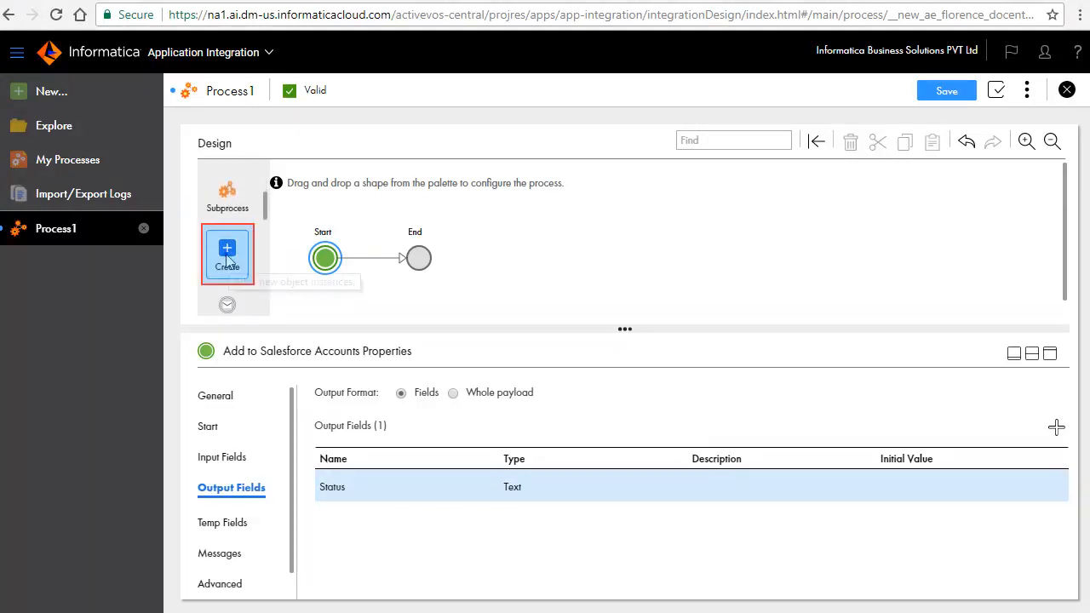
left_click_drag(228, 253, 363, 261)
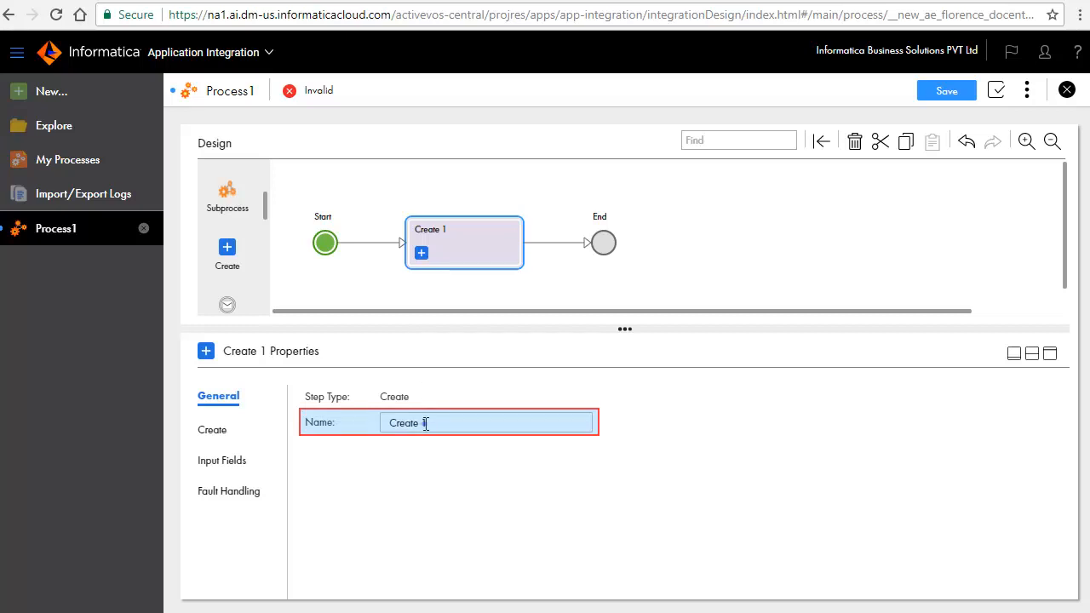
left_click_drag(428, 425, 345, 423)
type("Add to ")
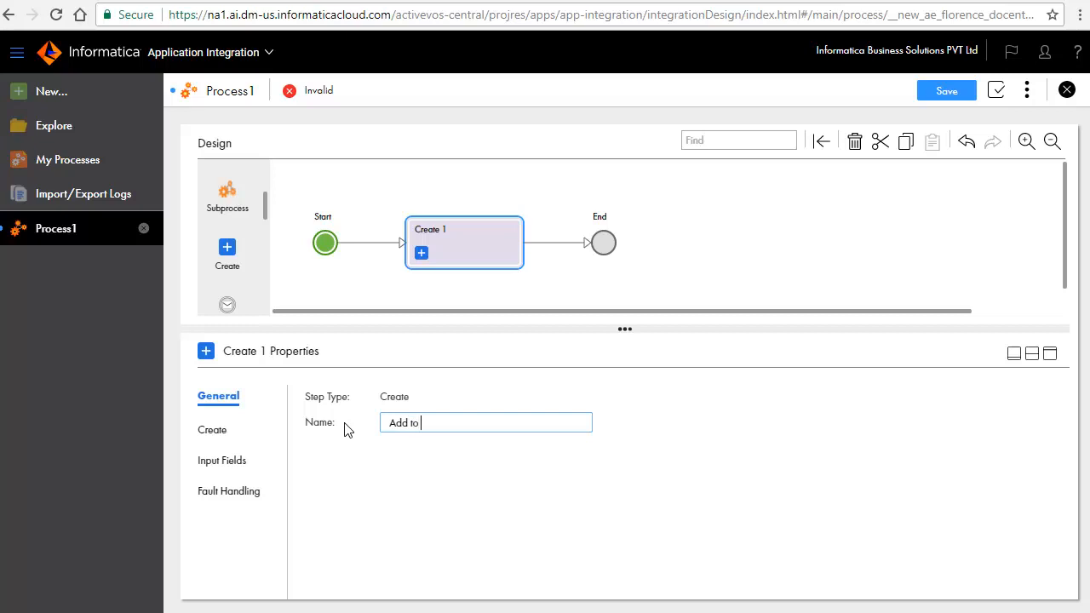
type("account")
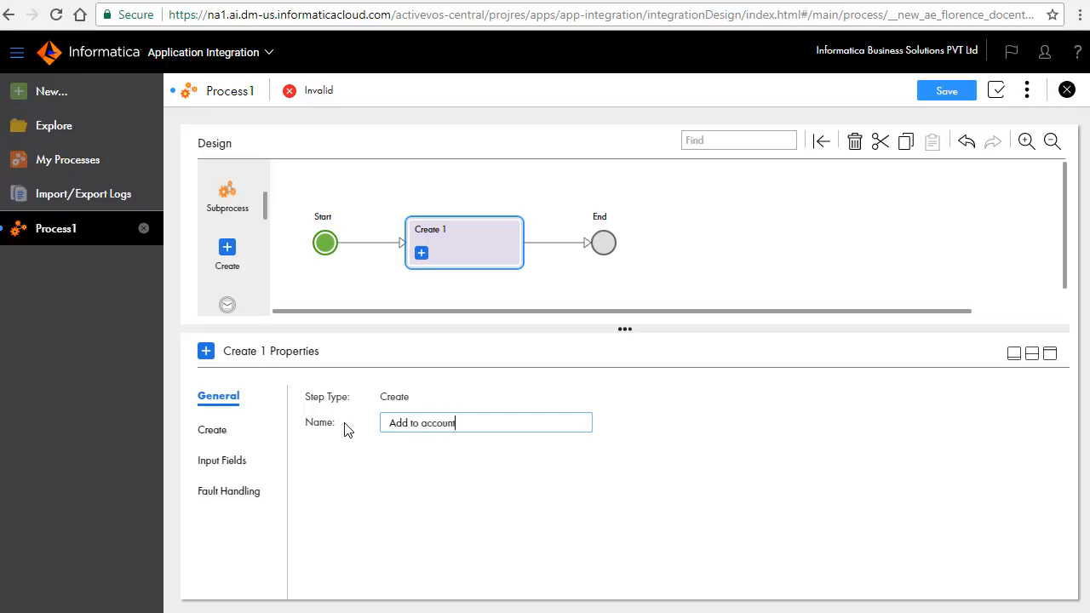
- Set the "Add to account" step's connection to Salesforce and its object to Account
left_click(213, 431)
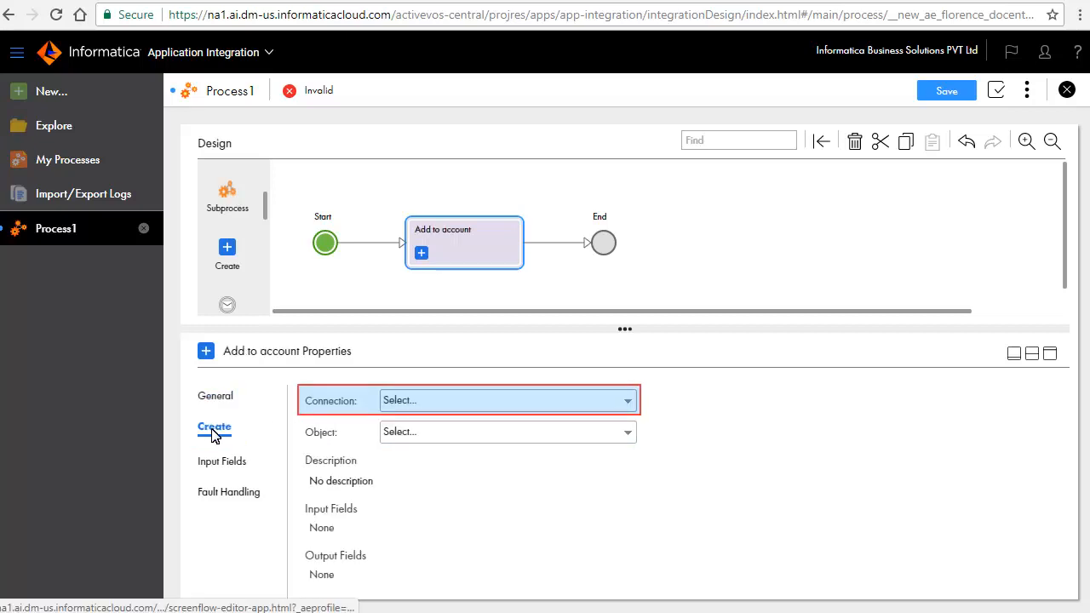
left_click(438, 405)
left_click(433, 425)
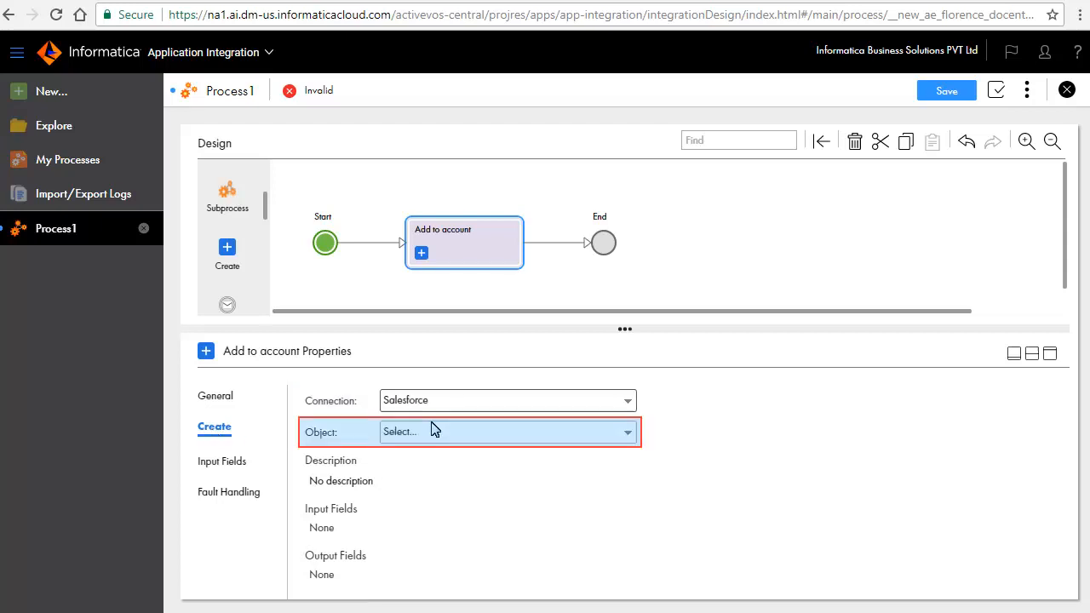
left_click(429, 432)
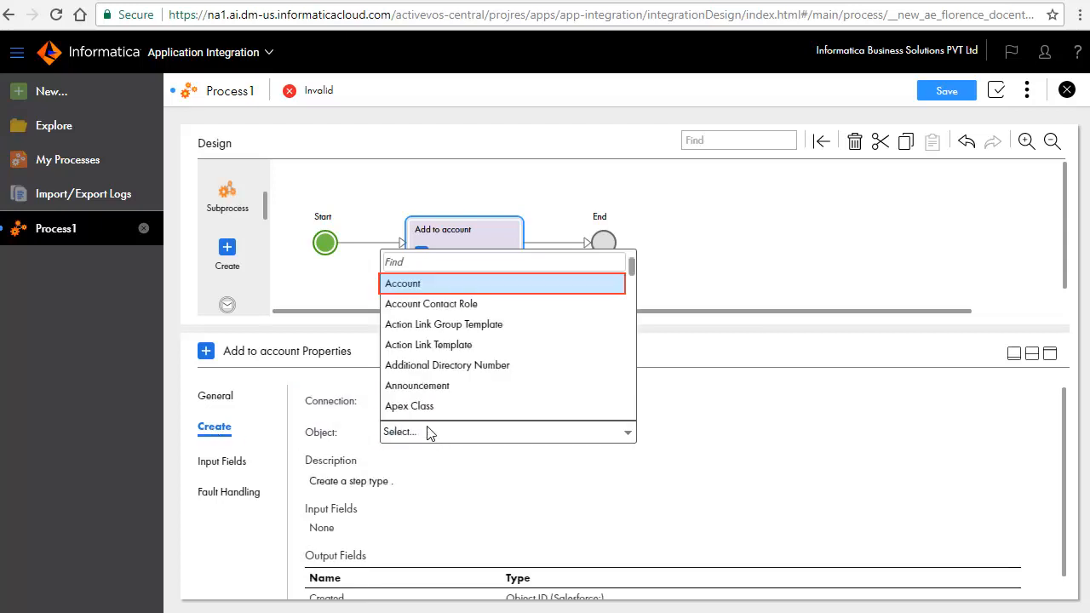
left_click(402, 282)
- Map the step's Account Name to field AccountName, and add Account Type, Billing State/Province and Account Phone mapped to fields Type, BillingState and Phone
left_click(207, 465)
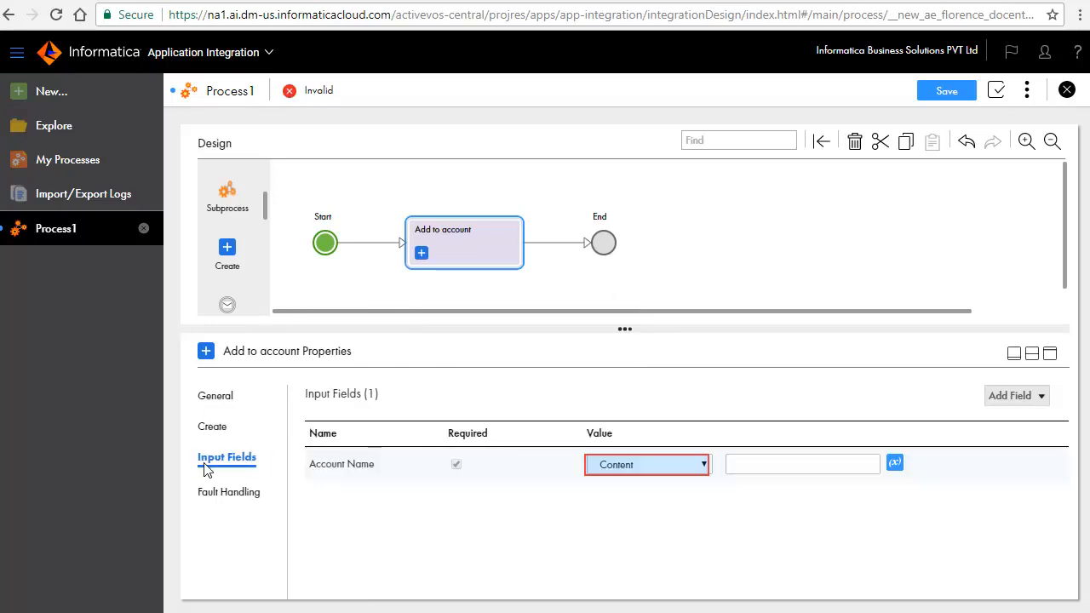
left_click(705, 467)
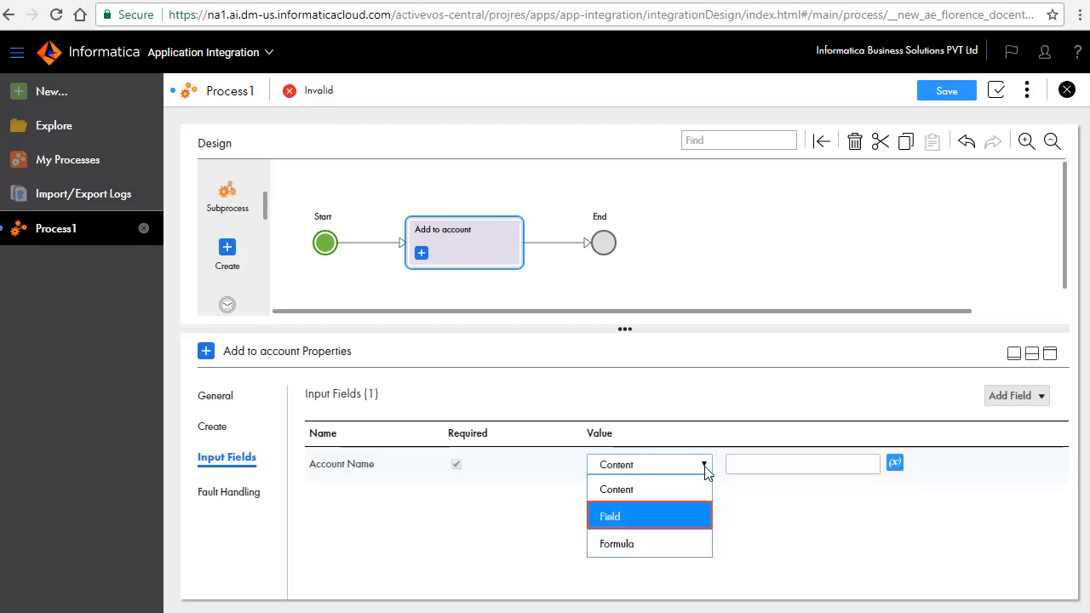
left_click(666, 518)
left_click(841, 468)
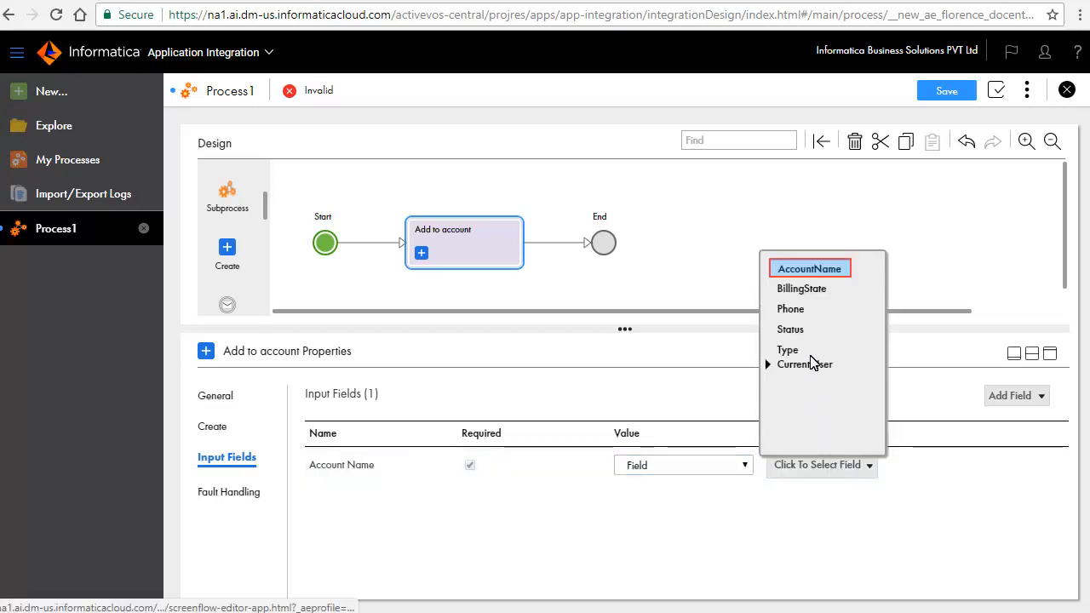
left_click(812, 270)
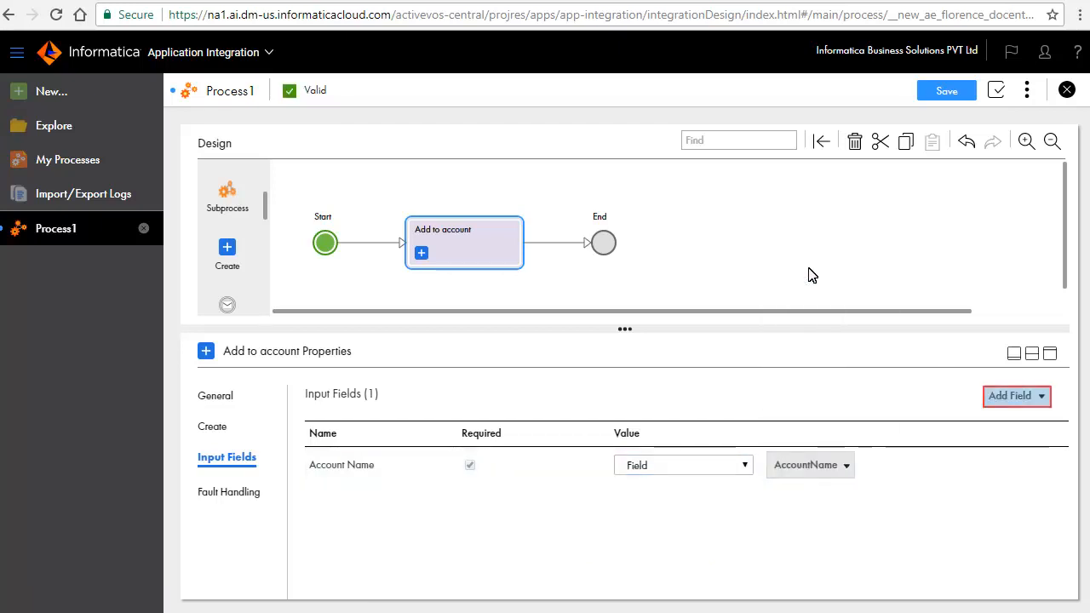
left_click(1009, 397)
left_click(990, 201)
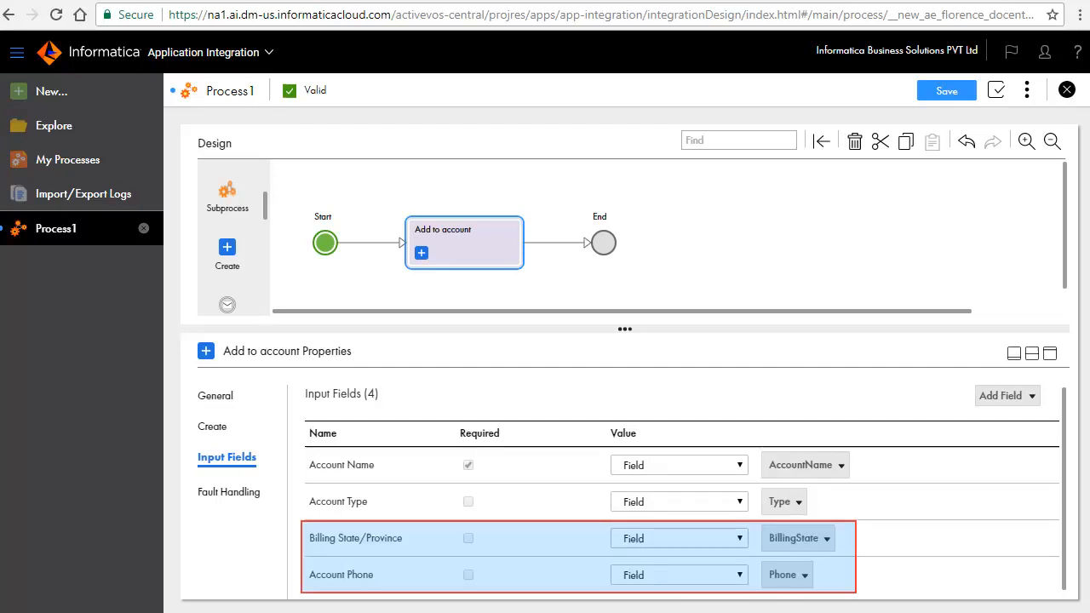
- Insert an Assignment step between "Add to account" and End, name it "Assign to output", and open its assignments
left_click_drag(266, 217, 264, 188)
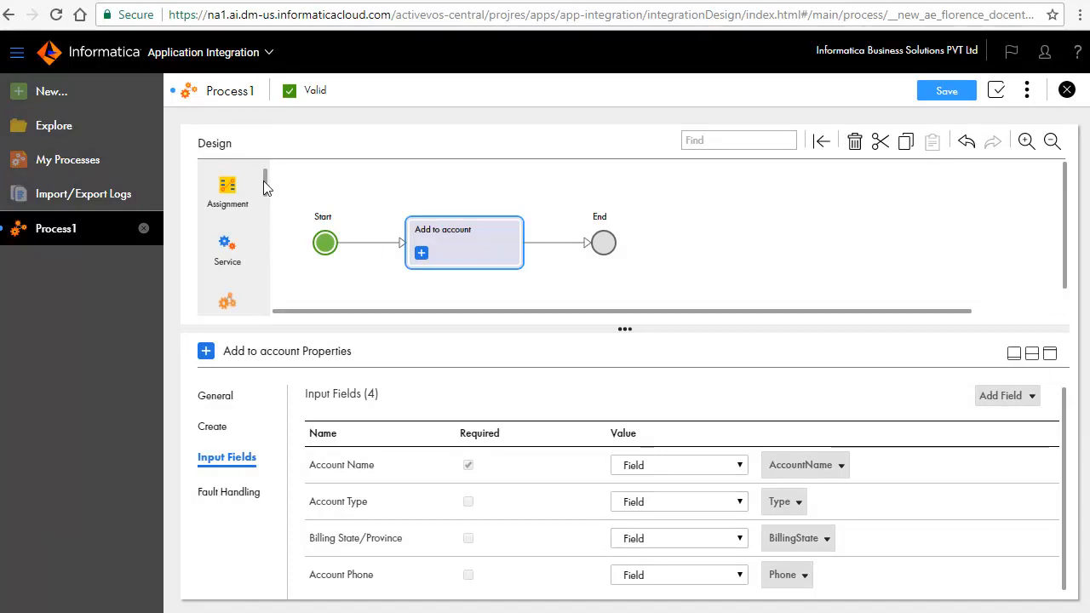
left_click_drag(232, 194, 563, 239)
type("Ass")
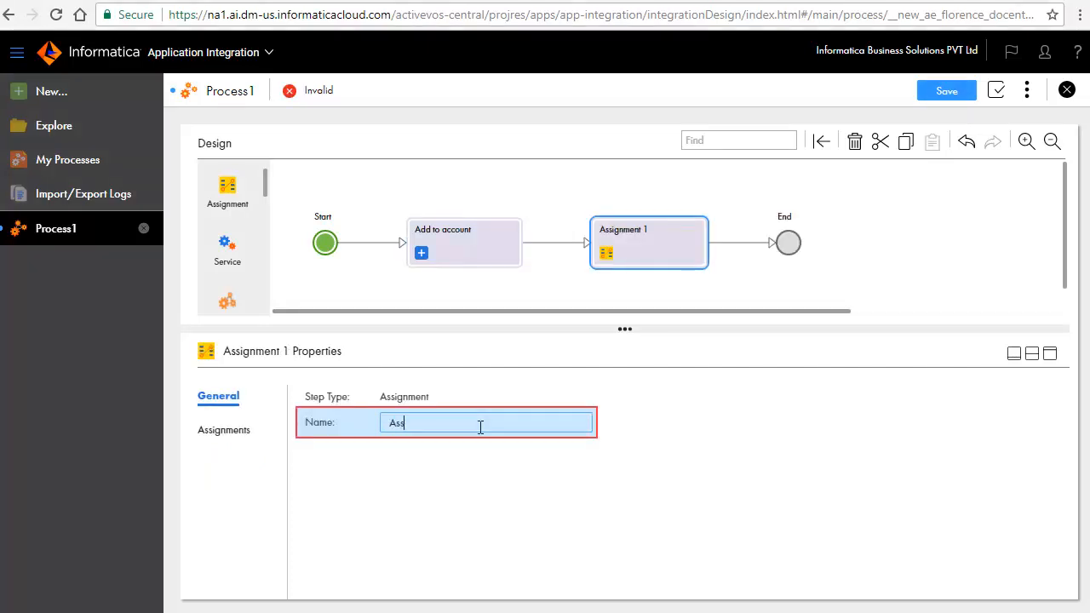
type("ign to output")
left_click(227, 435)
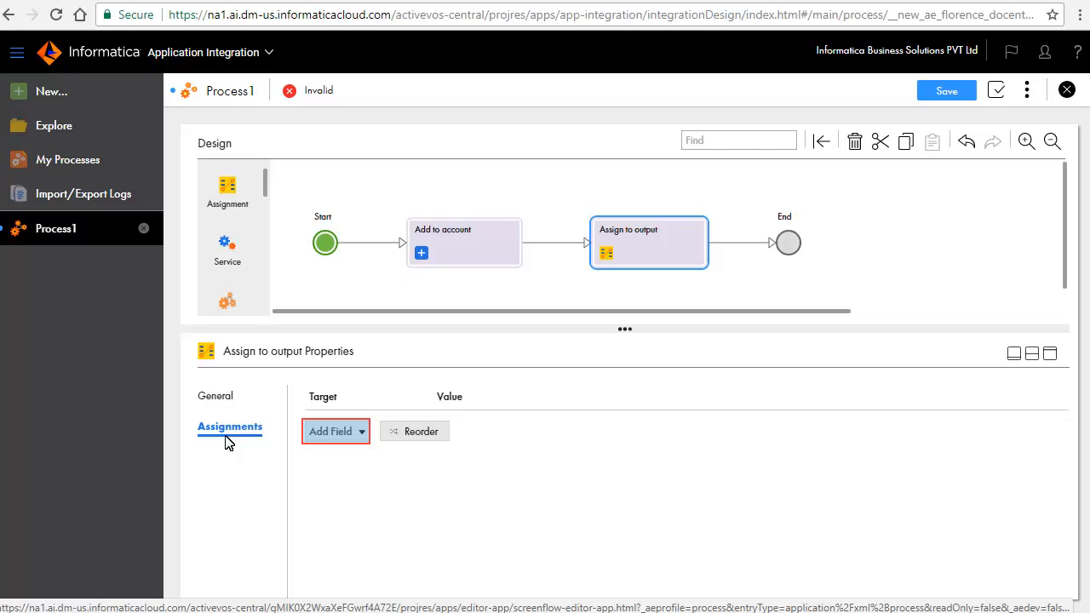
- Add the Status field to the assignments, set its value source to Formula, and open its expression editor
left_click(364, 432)
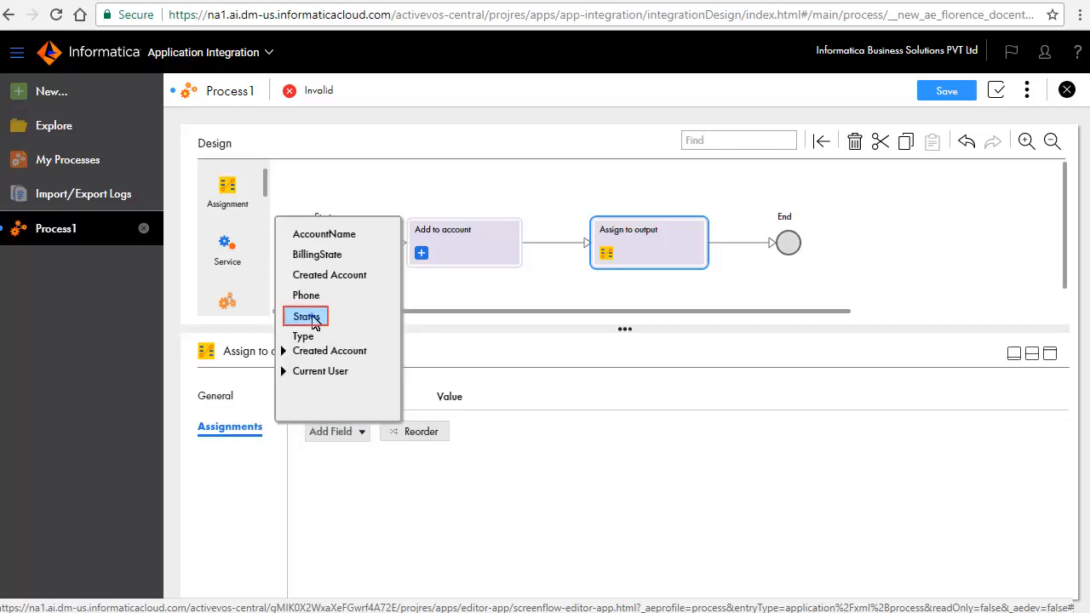
left_click(307, 317)
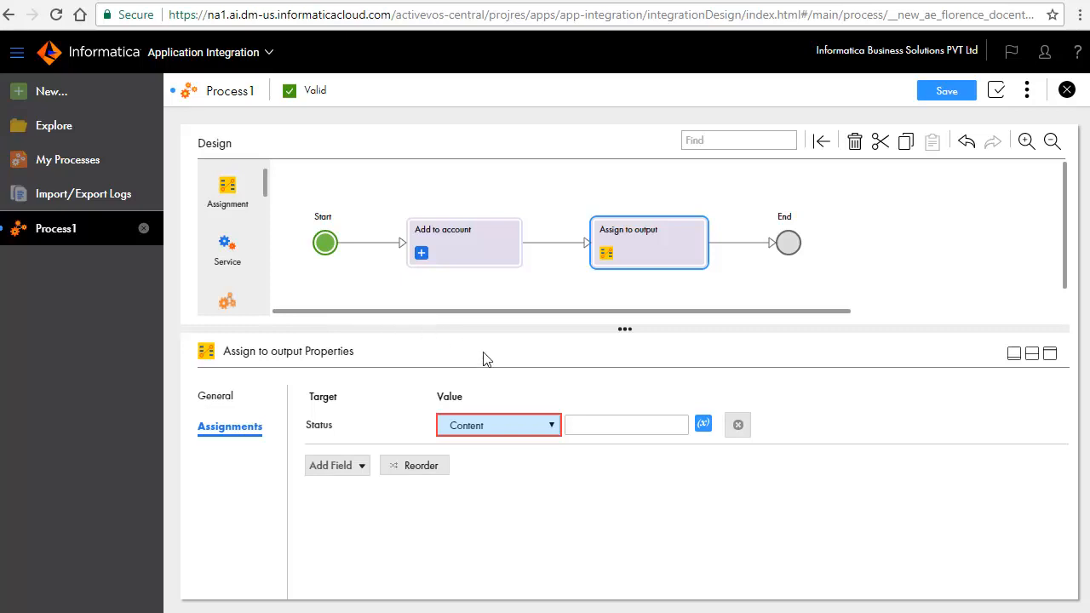
left_click(516, 424)
left_click(508, 505)
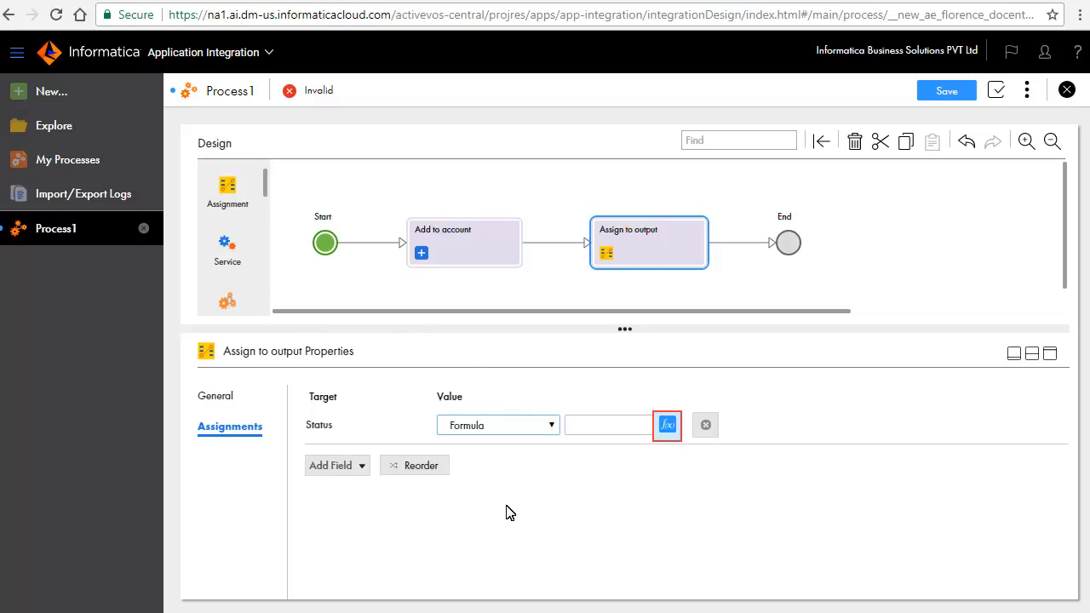
left_click(667, 426)
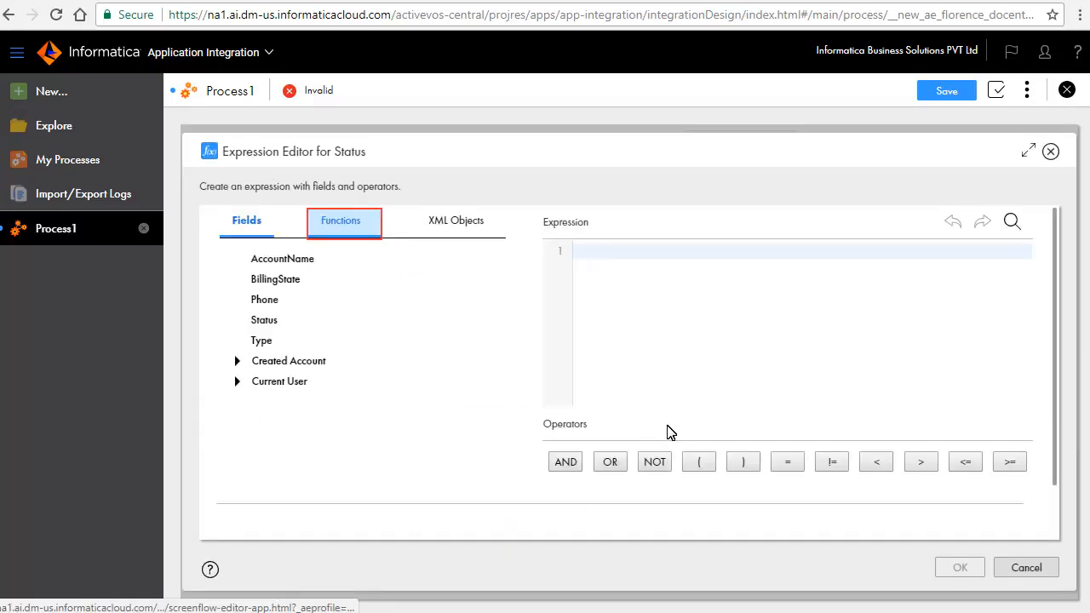
- Insert the concat function from the Strings functions into the Status expression
left_click(345, 223)
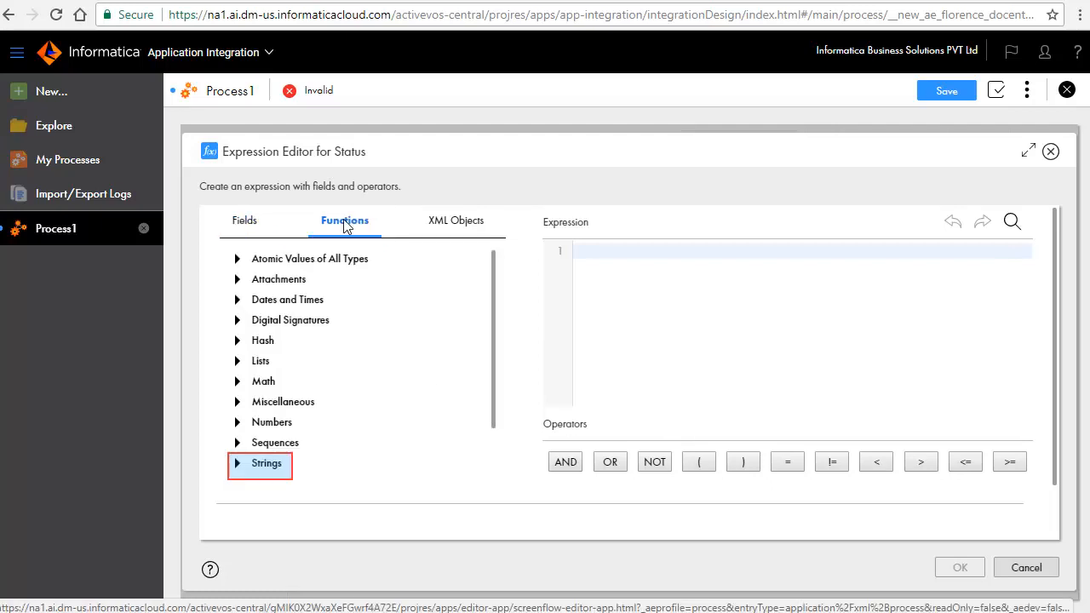
left_click(237, 464)
scroll(253, 452, "down", 5)
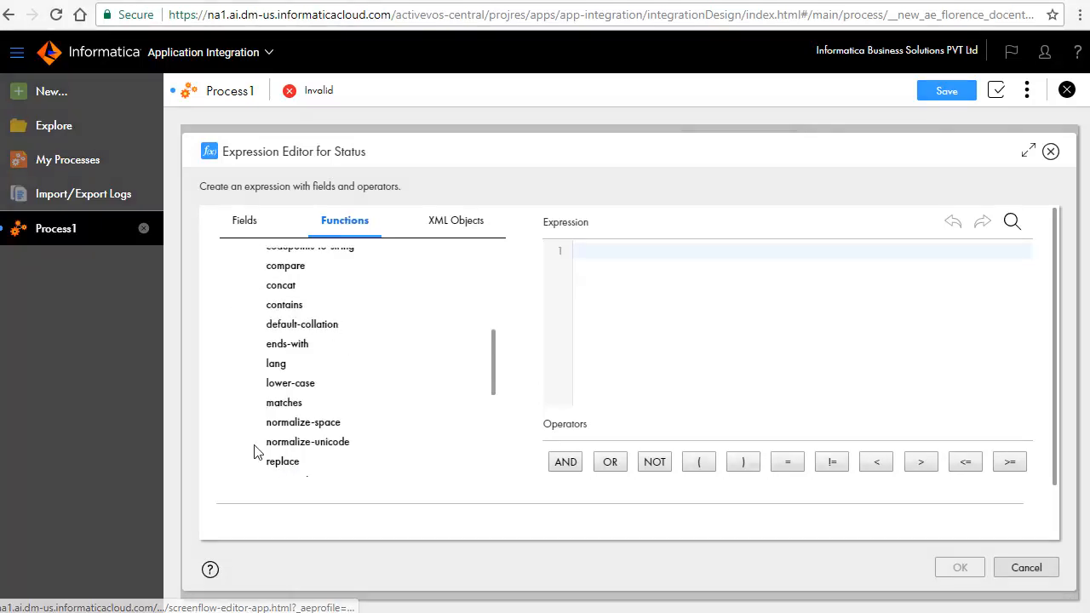
left_click(281, 288)
left_click(456, 285)
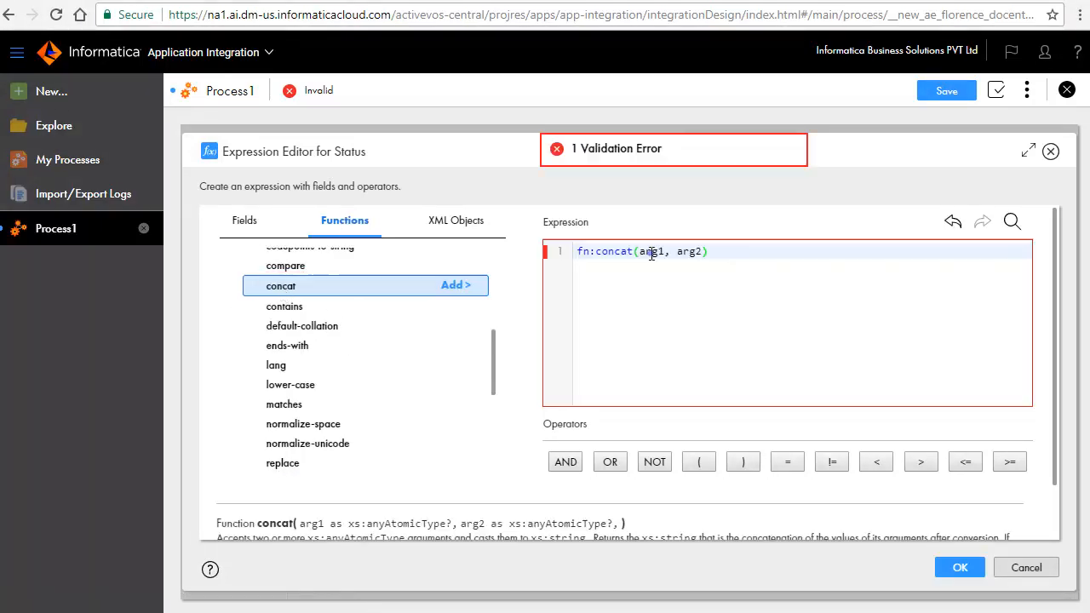
- Replace concat's first argument with the text "Account created successfully. The Account ID is:"
double_click(654, 252)
type("Account")
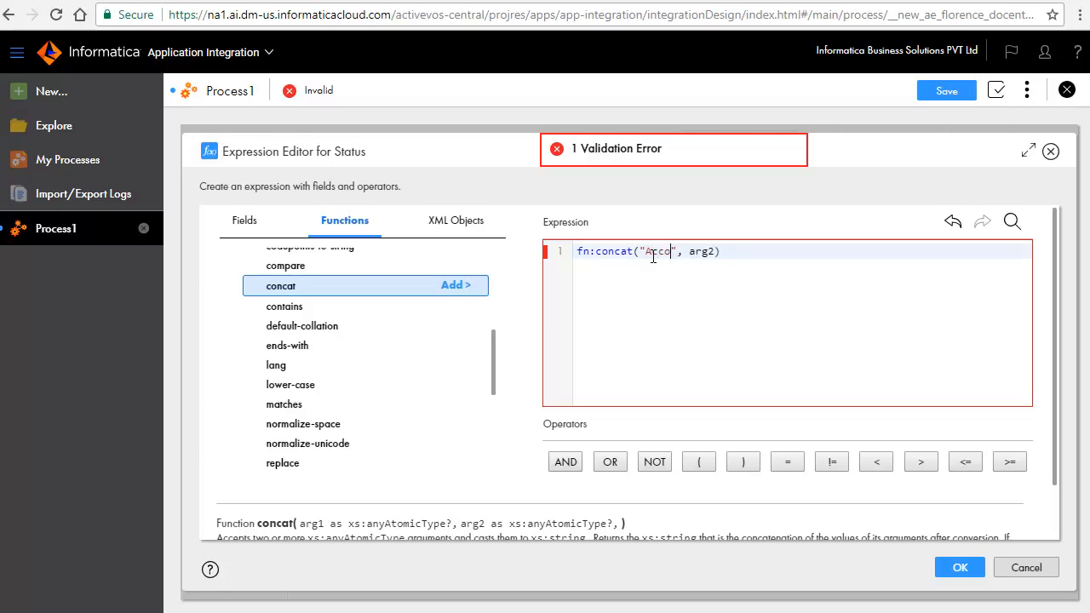
type(" created succ")
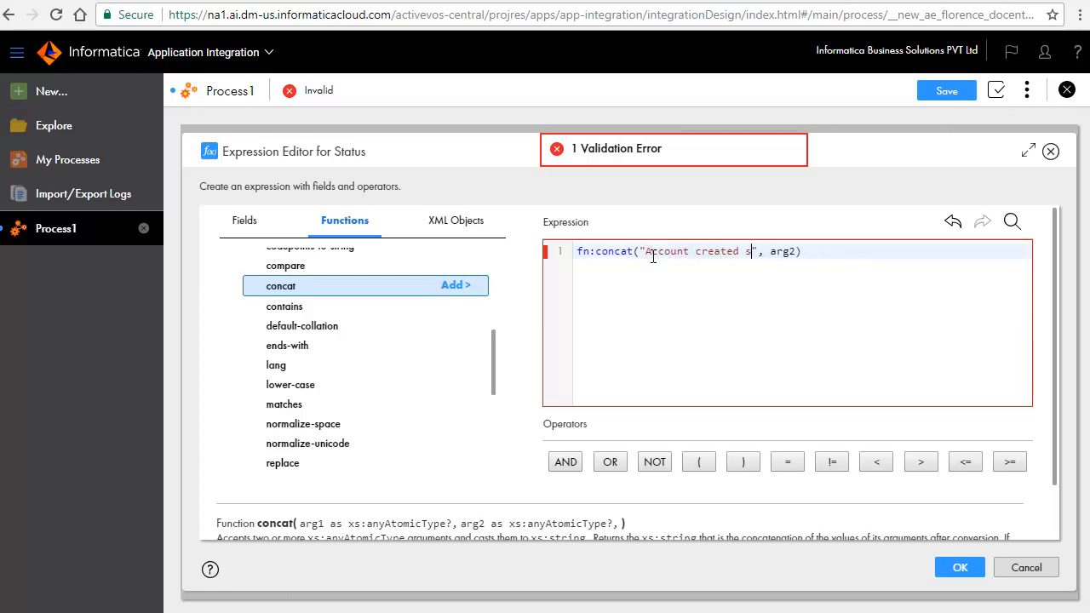
type("essfully. The ")
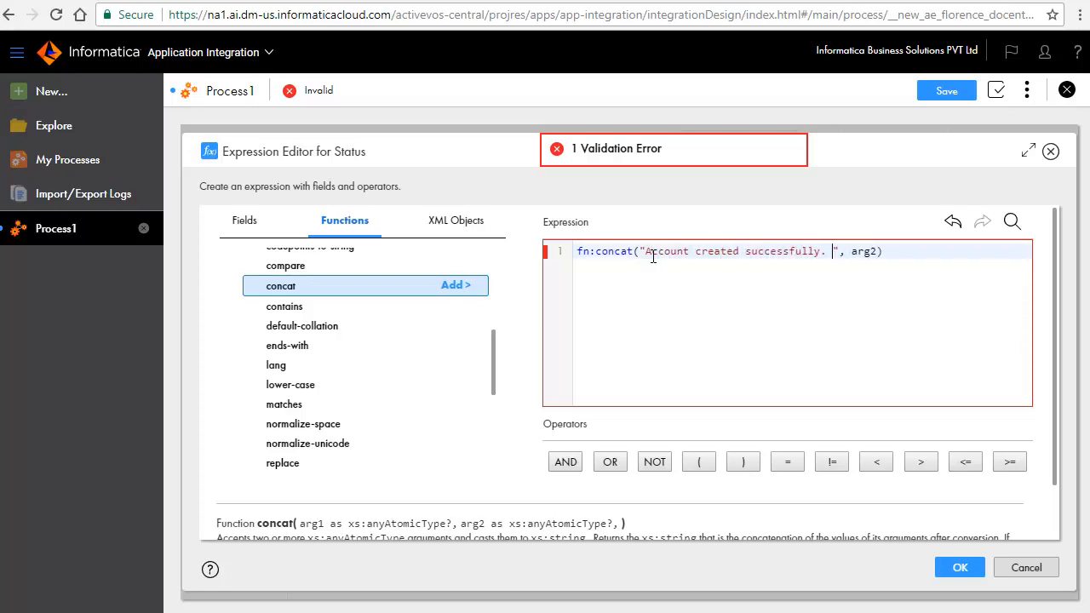
type("Account ID is")
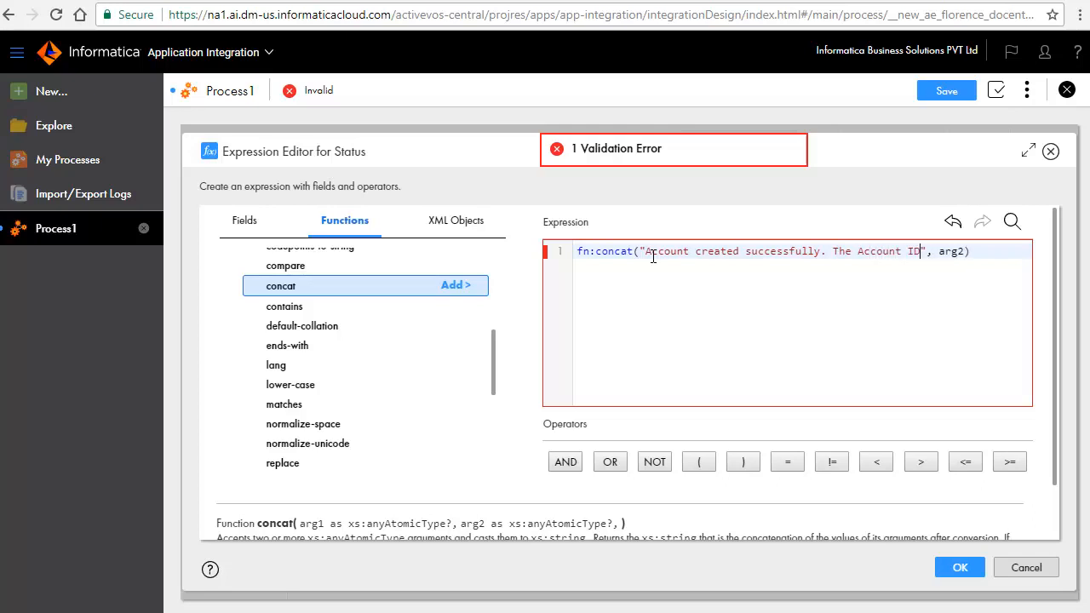
type(":")
- Replace concat's second argument with the Account ID field of Created Account and accept the expression
key("Right")
key("Right")
key("Right")
key("shift+Right")
key("shift+Right")
key("shift+Right")
key("shift+Right")
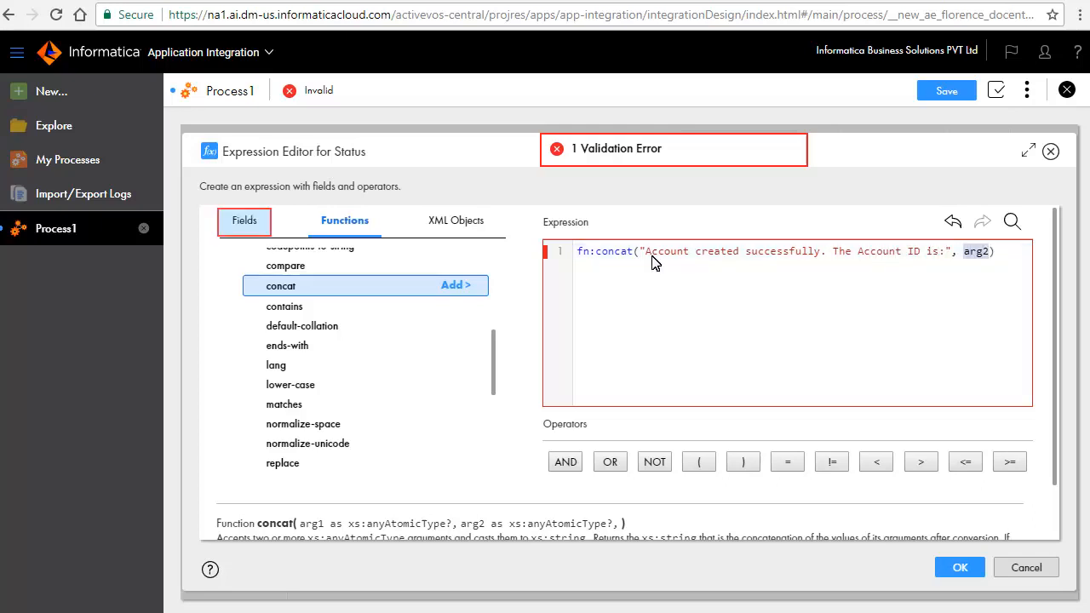
left_click(246, 220)
left_click(238, 362)
mouse_move(413, 426)
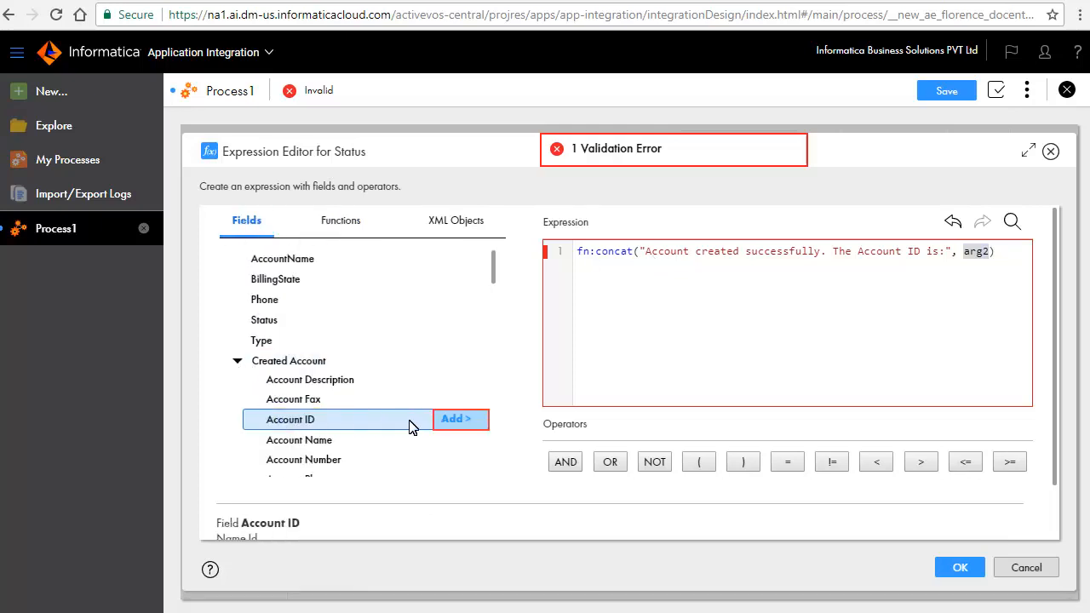
left_click(455, 420)
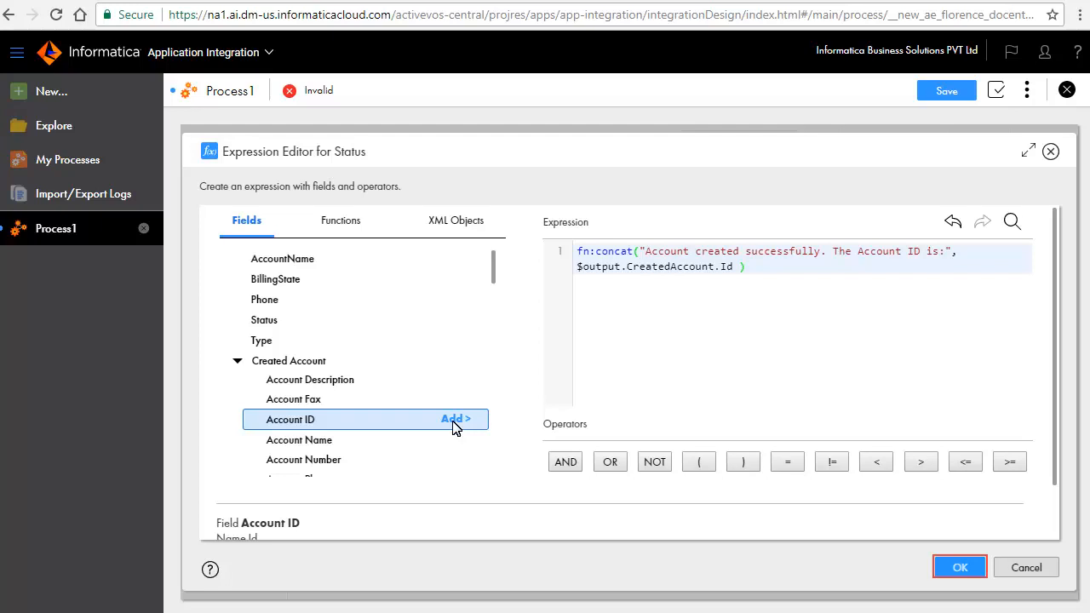
left_click(953, 567)
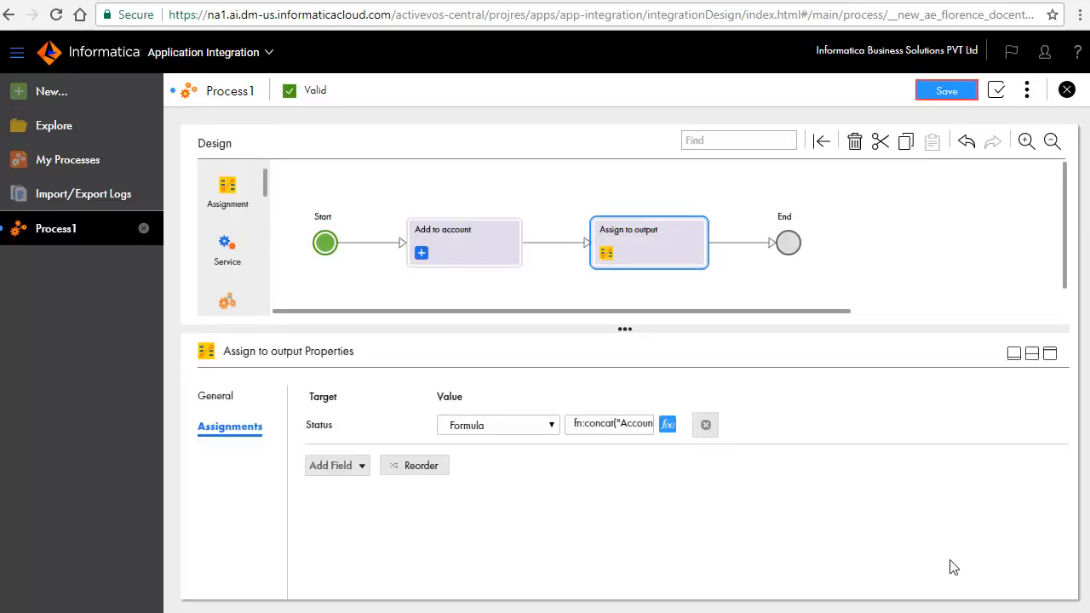
- Save the process and publish it
left_click(936, 92)
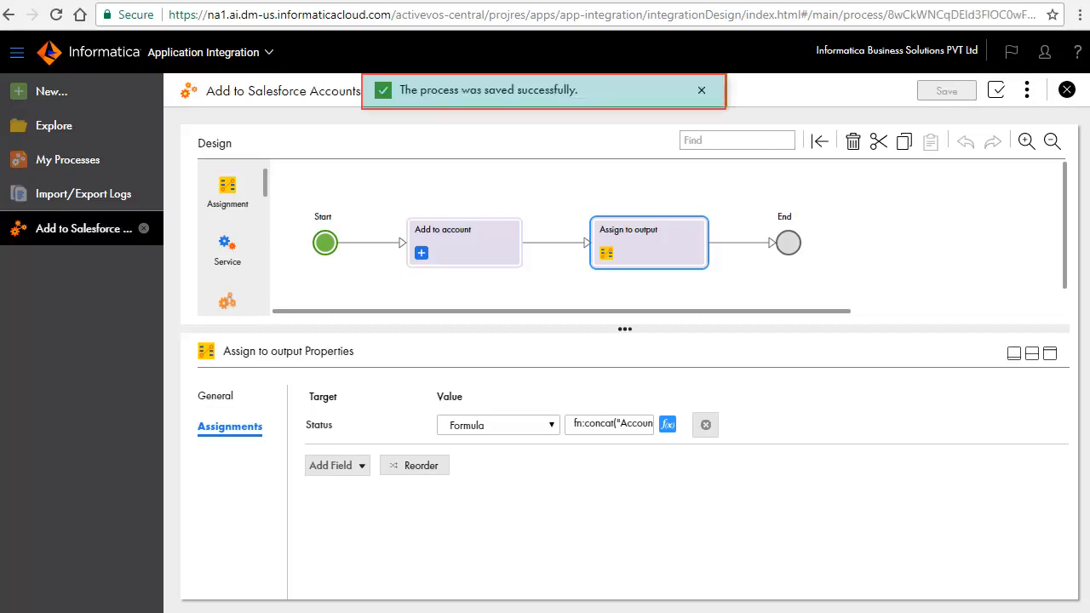
left_click(1027, 89)
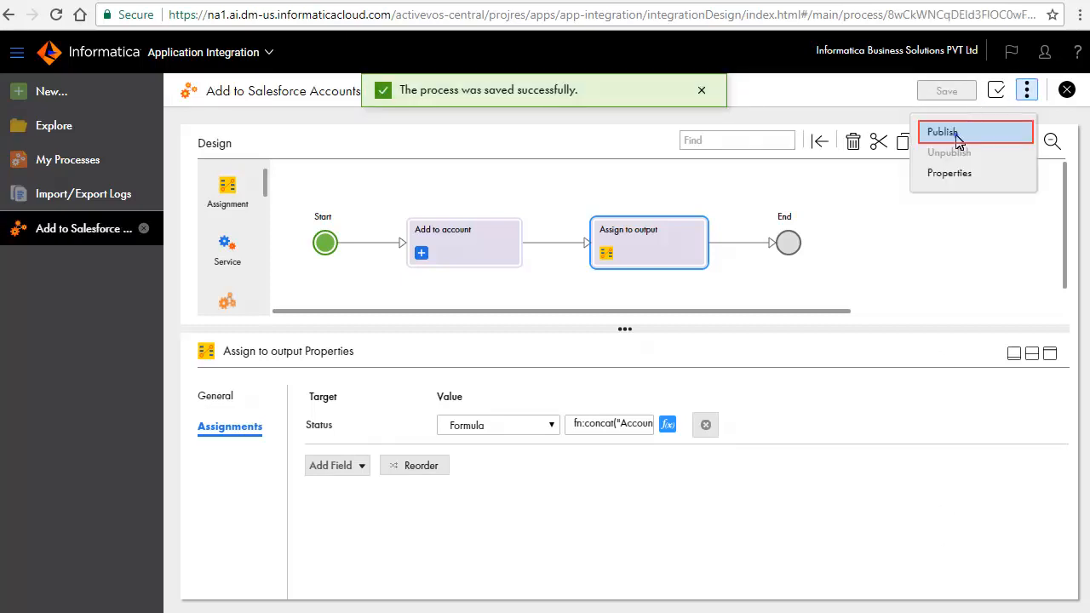
left_click(946, 134)
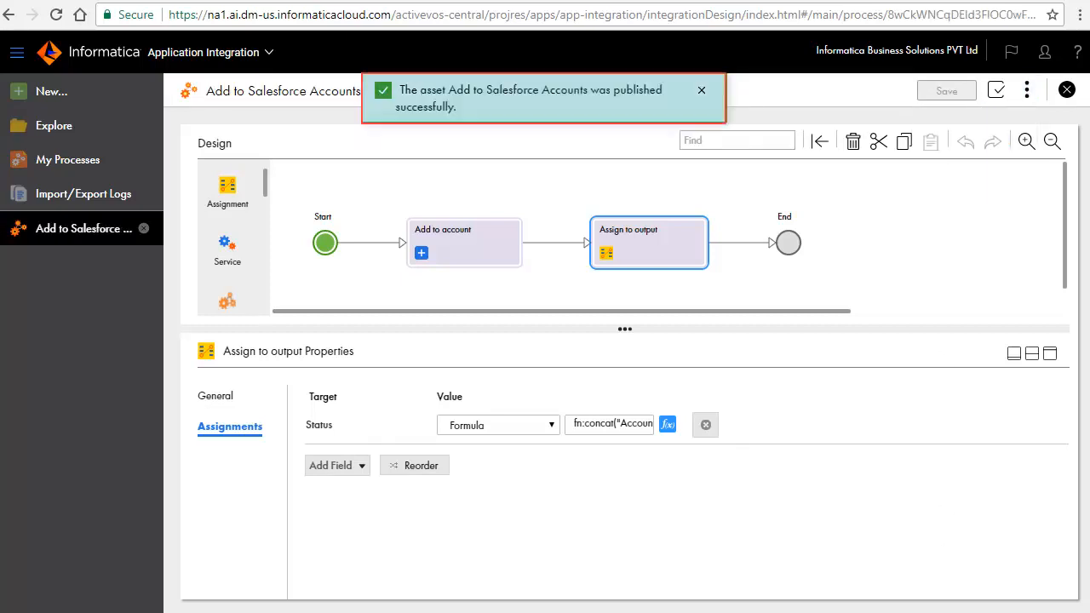
- Open the published process's properties and view its Swagger file to examine the request and response definitions
left_click(1027, 89)
left_click(951, 176)
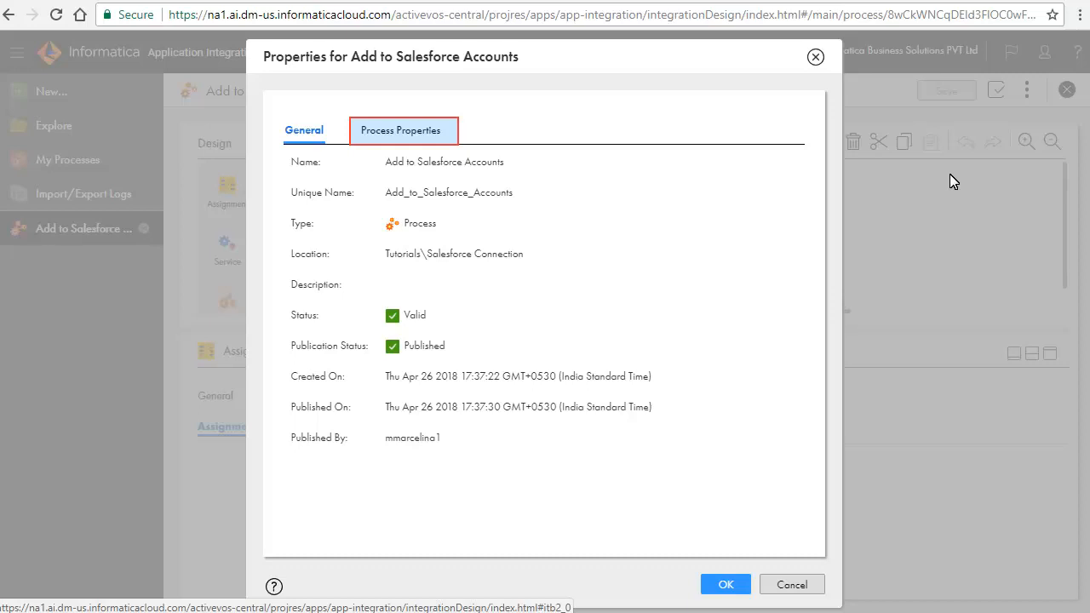
left_click(401, 135)
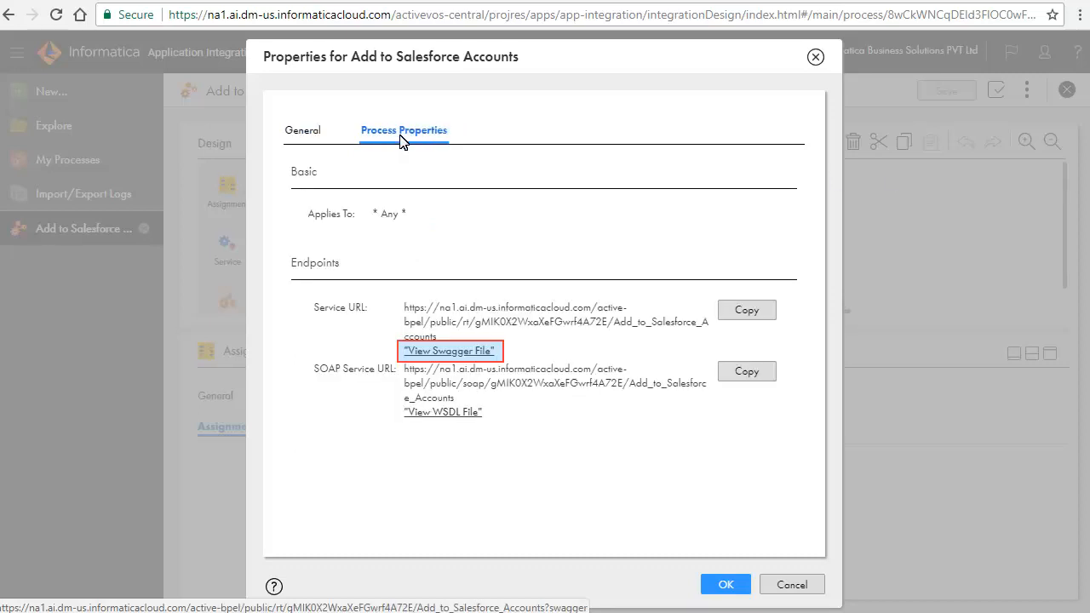
left_click(469, 351)
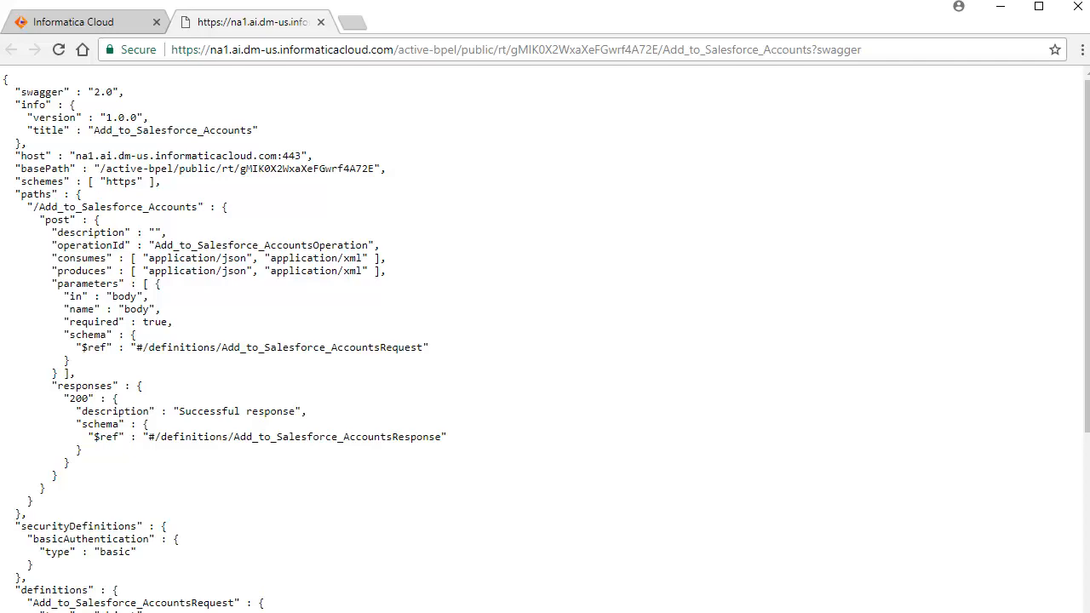
scroll(562, 349, "down", 4)
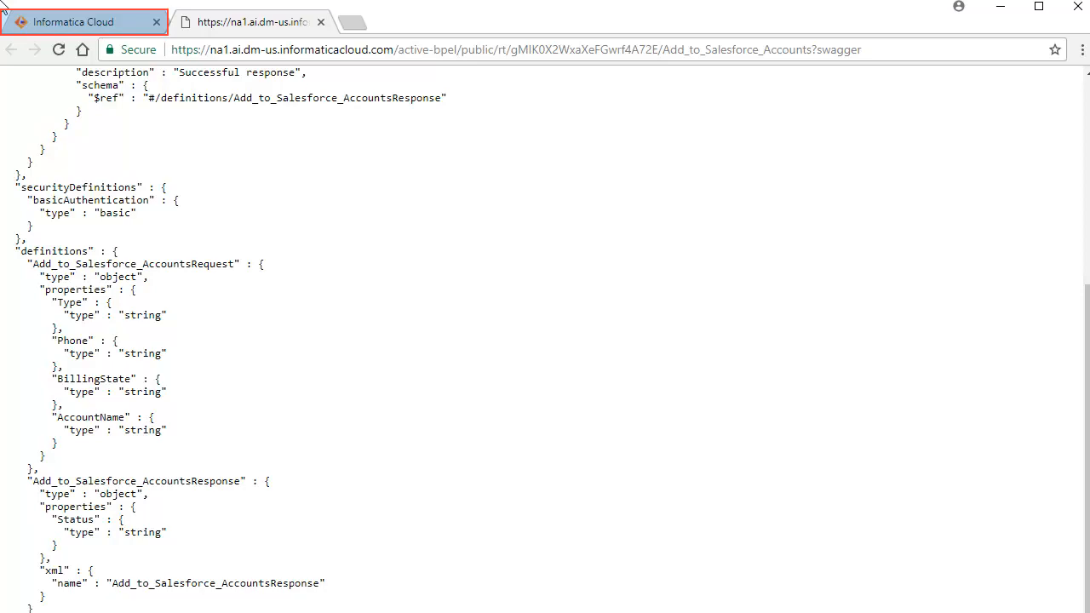
- Copy the process's service URL and run it in a new browser tab with Type=Direct, AccountName=TestAccount, BillingState=CA and a phone number
left_click(102, 21)
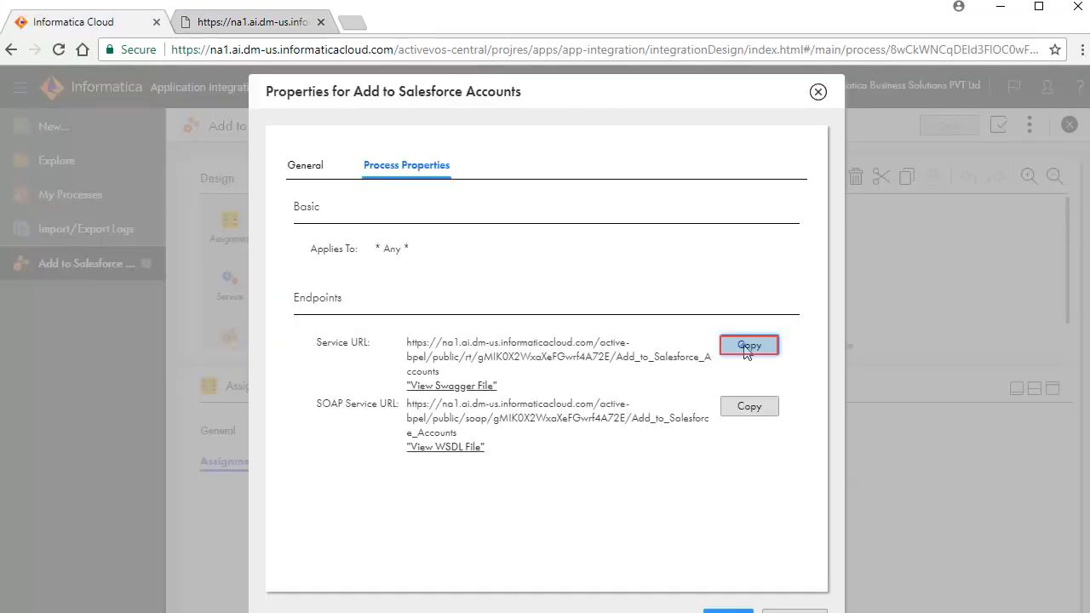
left_click(352, 21)
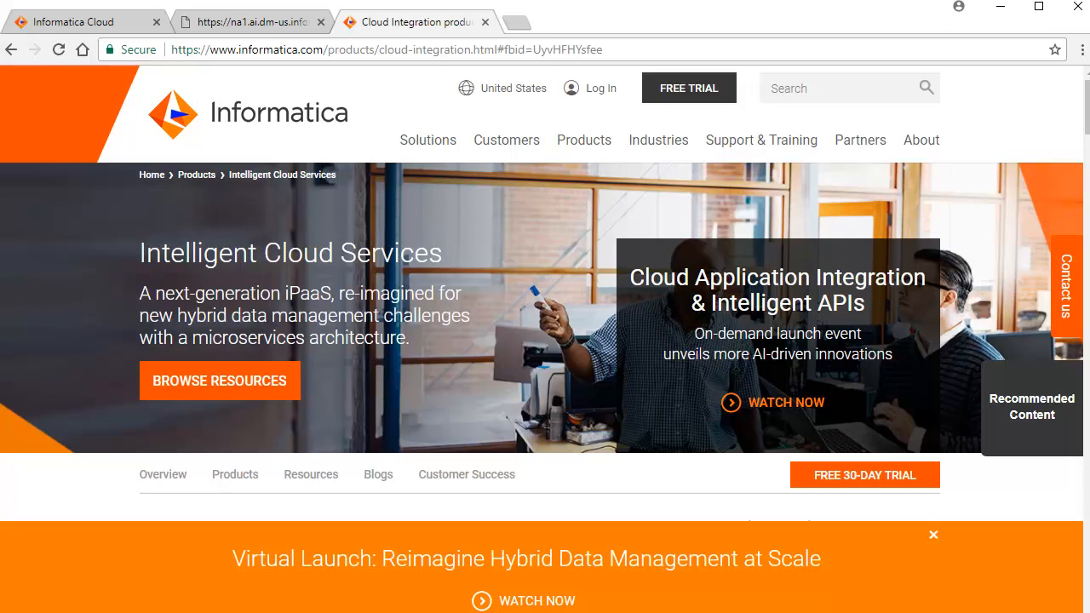
key("ctrl+v")
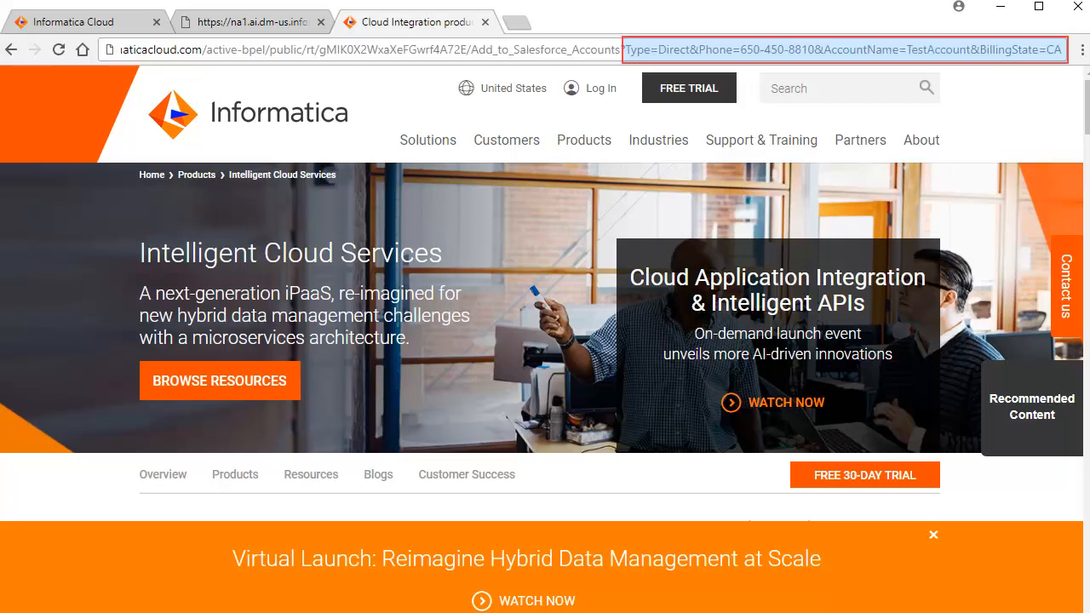
key("Return")
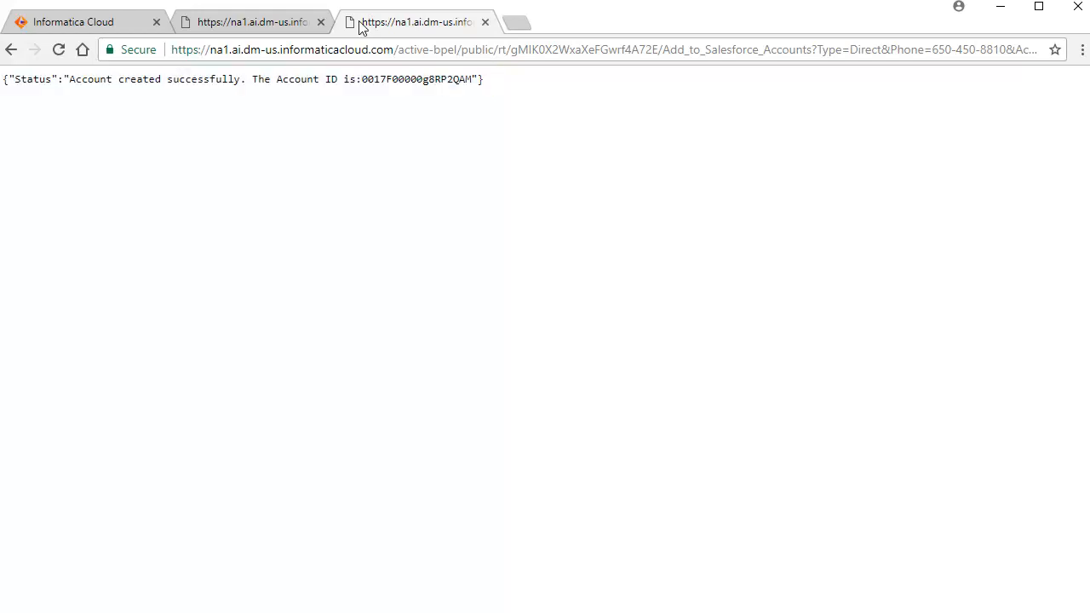
- Open the Salesforce login page in a new browser tab and log in with the username and account password
left_click(515, 24)
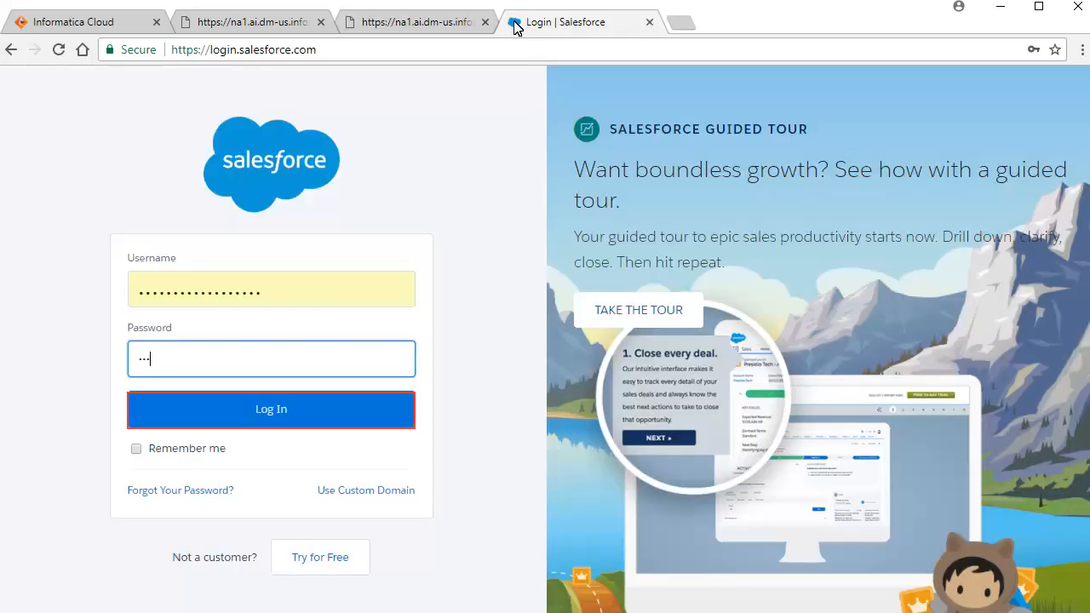
type("••••••")
key("Return")
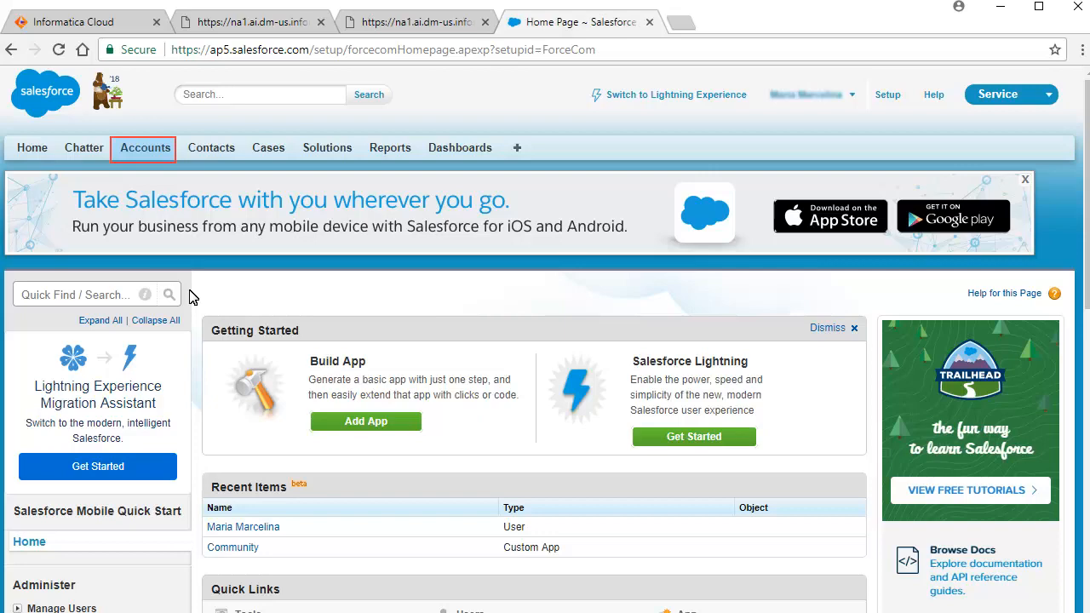
- Display the All Accounts view of the Salesforce accounts and refresh the list
left_click(149, 150)
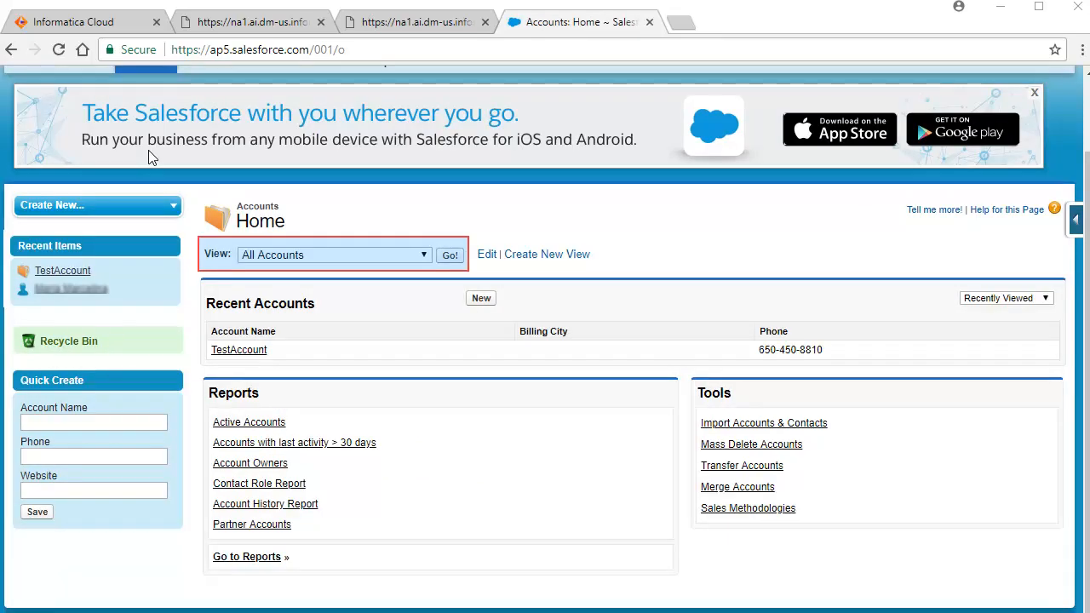
left_click(448, 252)
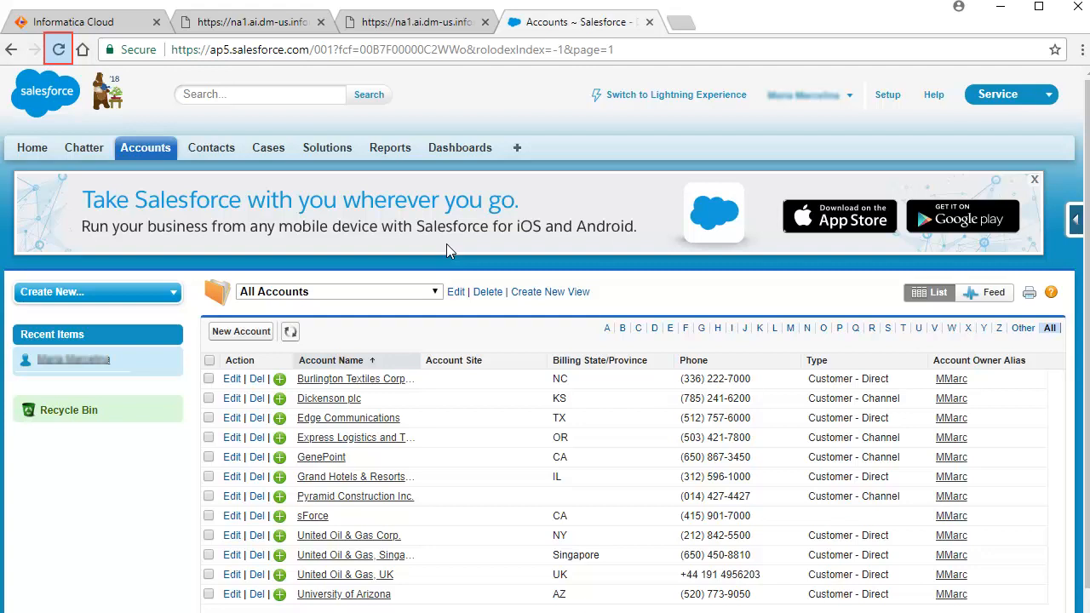
left_click(58, 49)
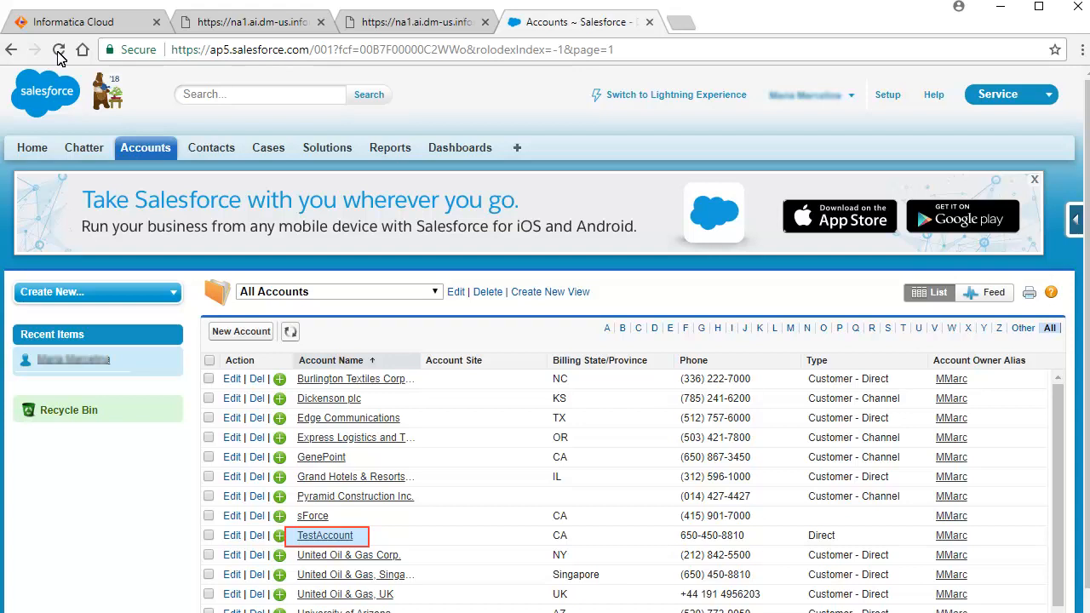
- Open the TestAccount record and examine its account details and related lists
left_click(323, 537)
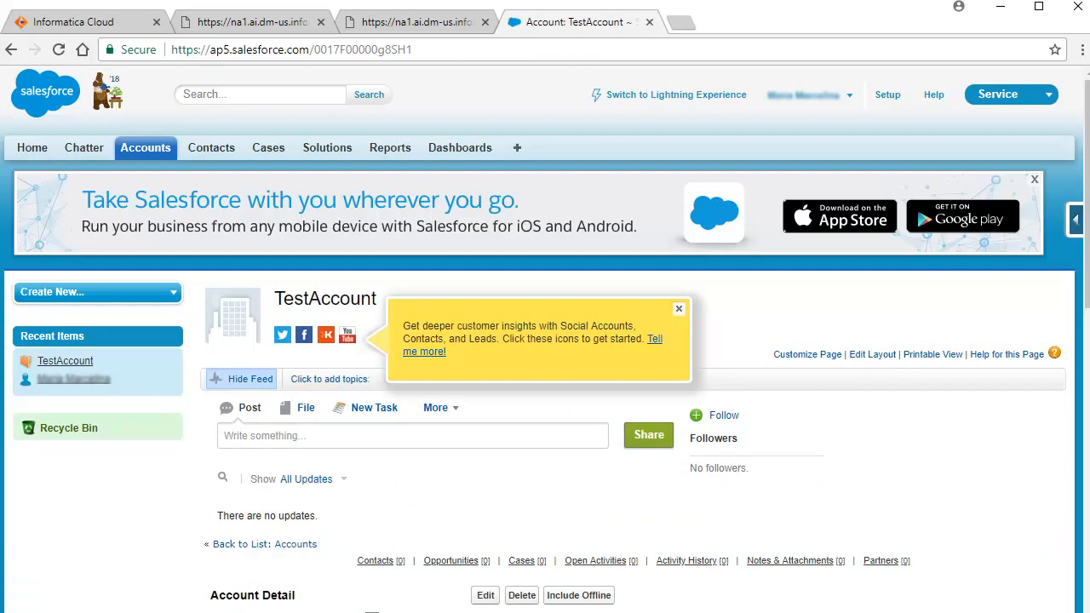
scroll(545, 340, "down", 5)
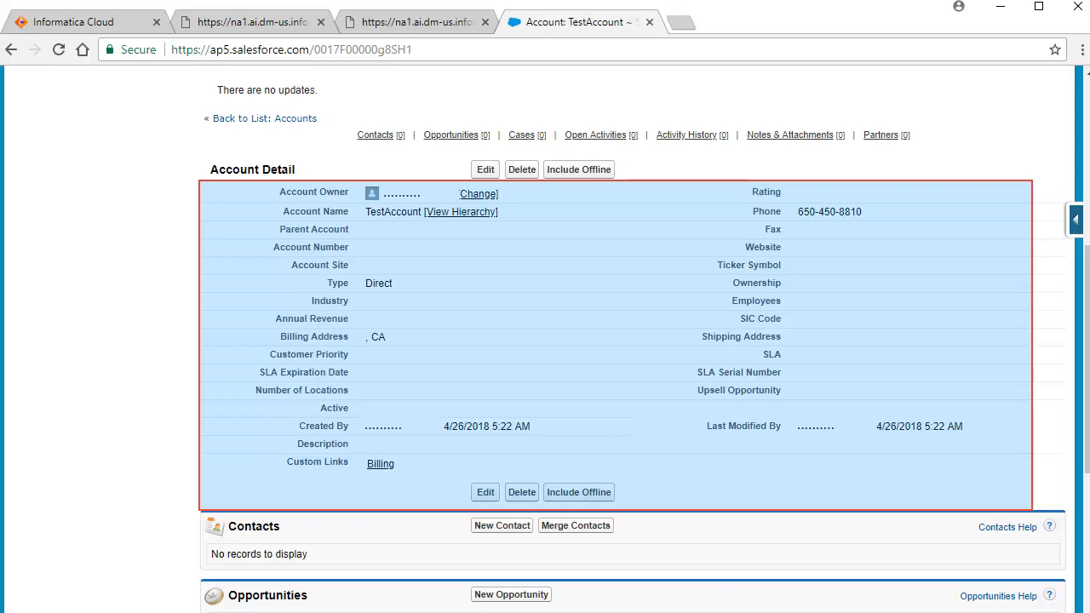
scroll(150, 469, "down", 5)
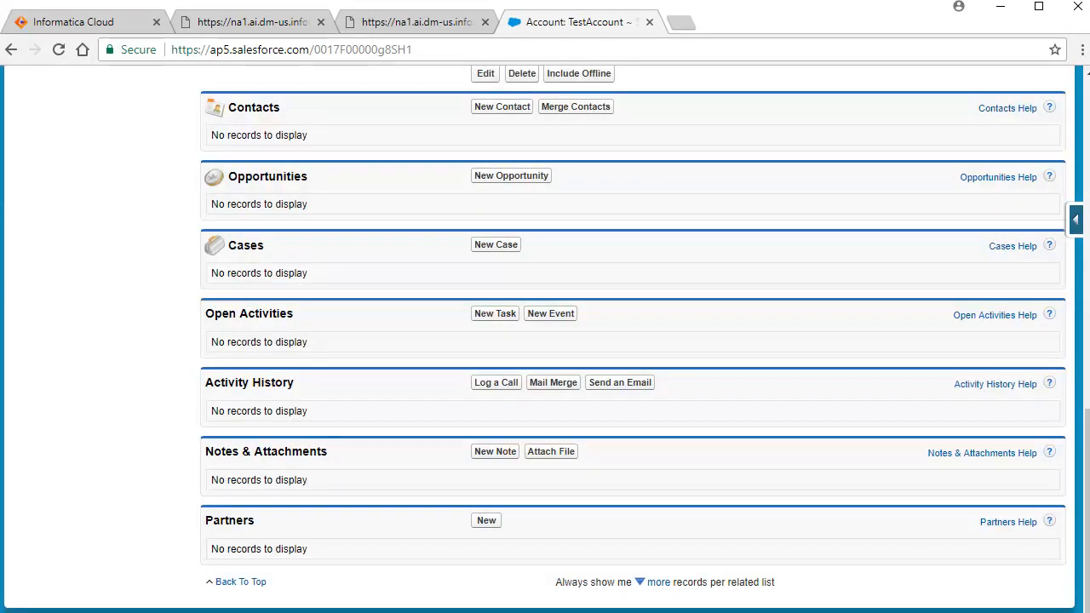